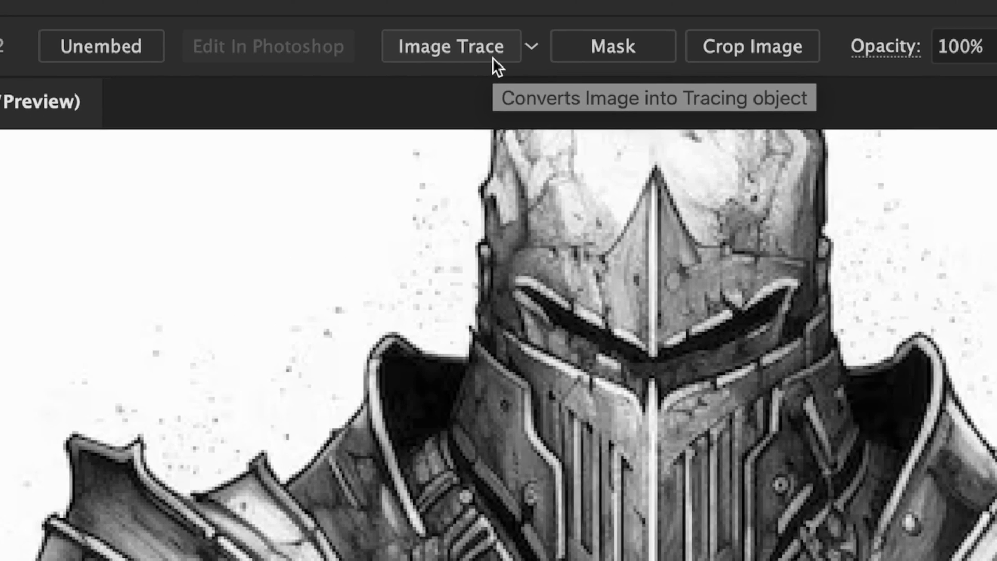
# - Apply Image Trace to the placed knight image to get a black-and-white trace
pyautogui.click(293, 40)
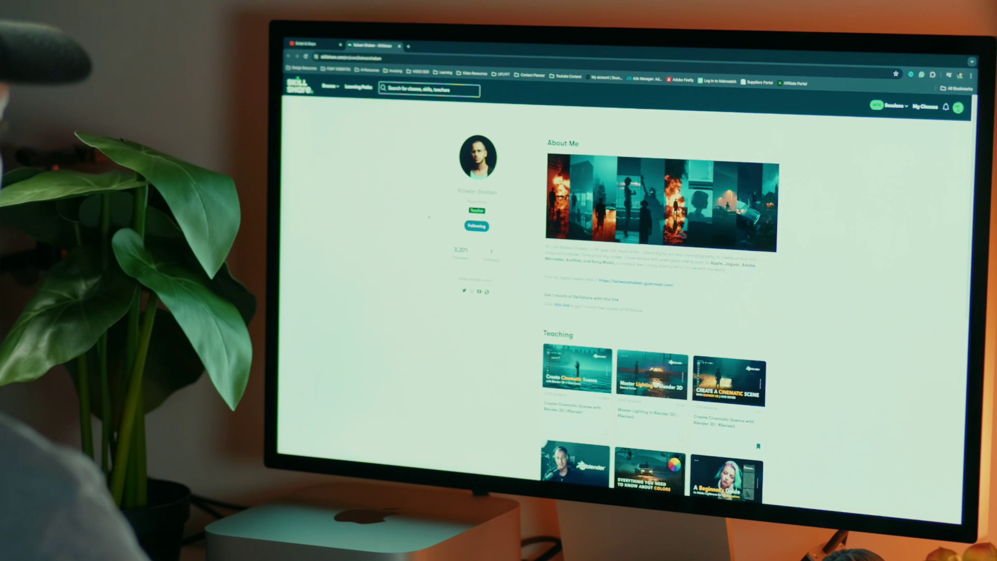
pyautogui.scroll(-3, 429, 217)
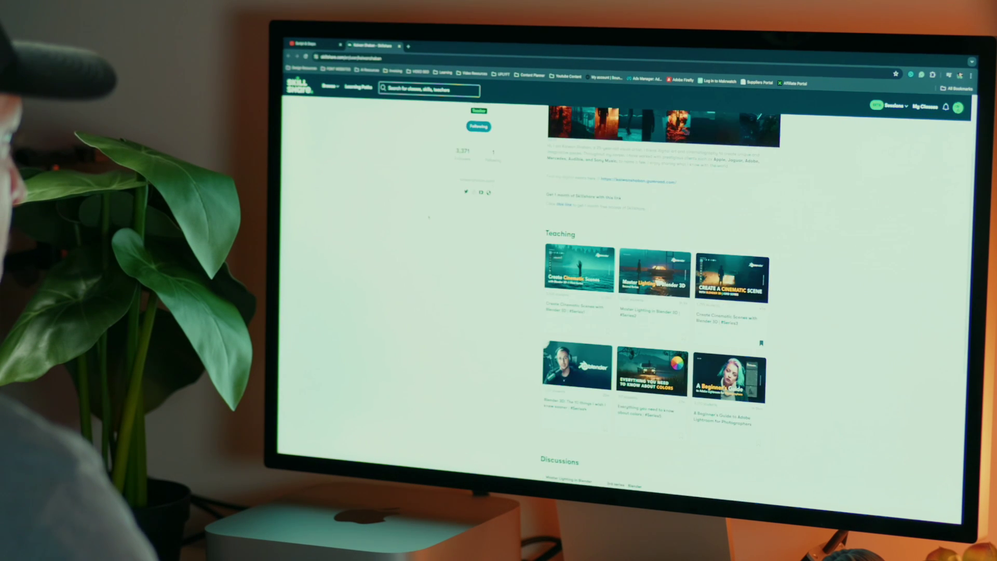
pyautogui.scroll(-3, 429, 217)
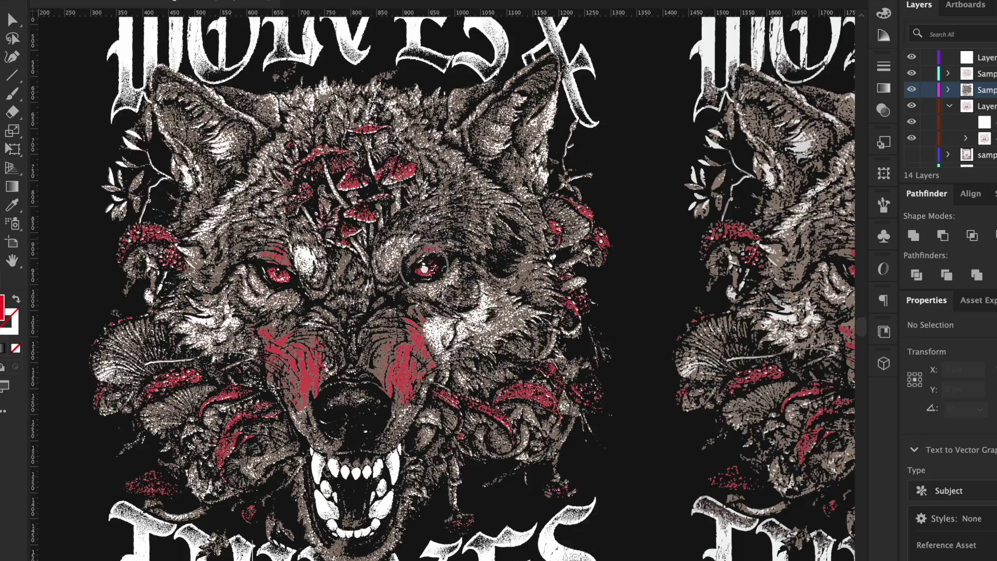
pyautogui.moveTo(430, 241)
pyautogui.mouseDown()
pyautogui.moveTo(429, 292)
pyautogui.moveTo(425, 258)
pyautogui.mouseUp()
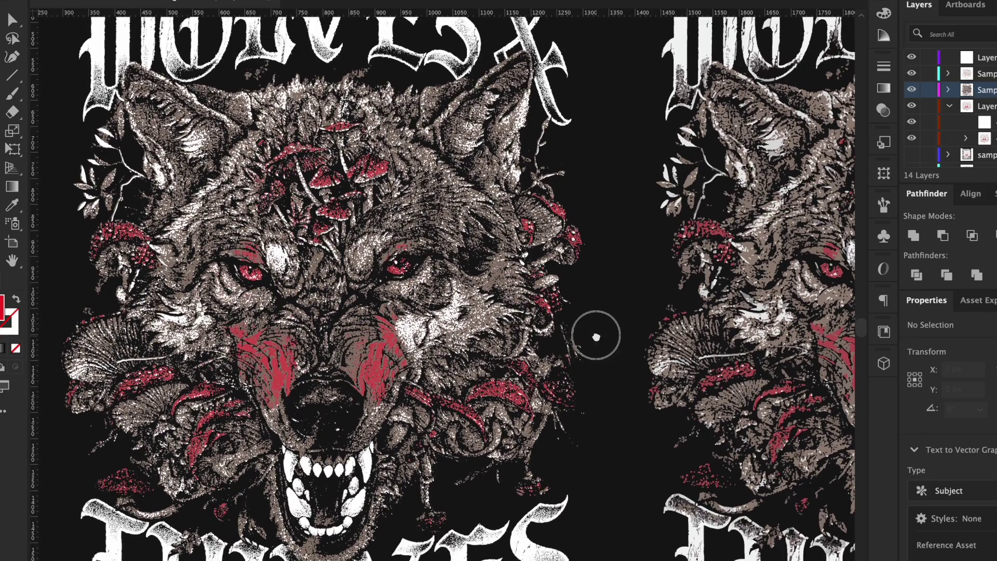
pyautogui.moveTo(596, 334); pyautogui.dragTo(561, 343)
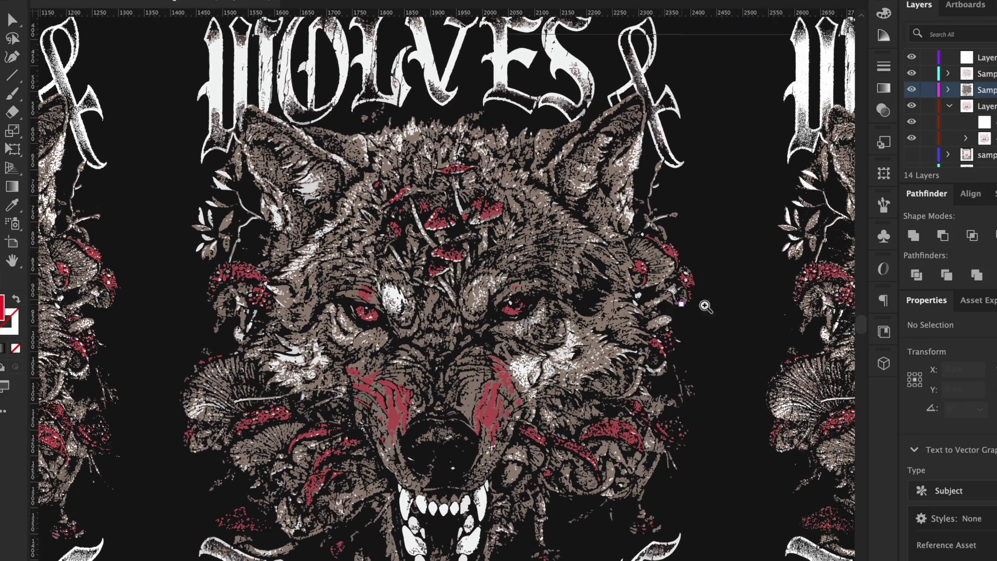
pyautogui.moveTo(703, 307); pyautogui.dragTo(208, 318)
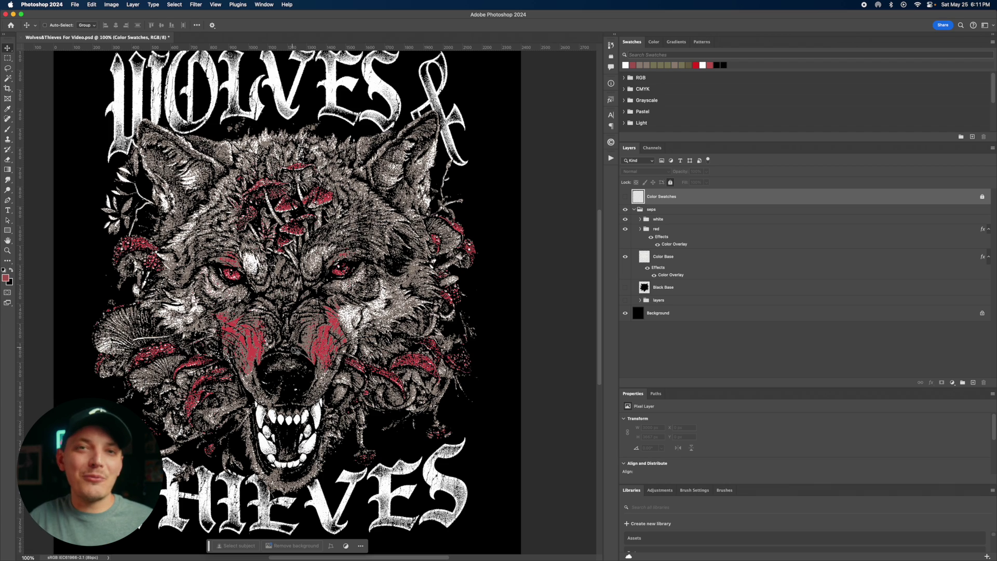
# - Hide the white and red separation groups inside the seps group
pyautogui.click(651, 209)
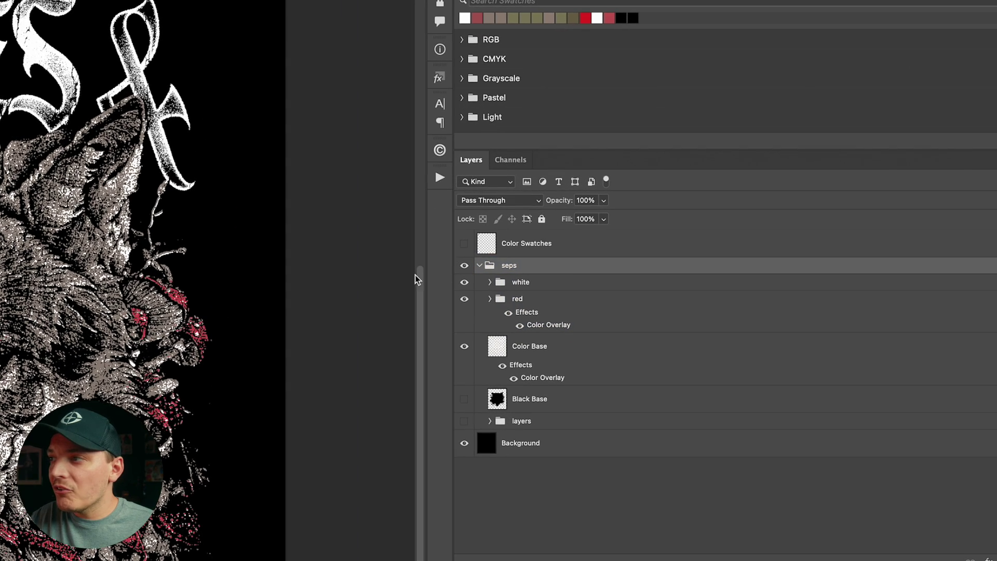
pyautogui.moveTo(455, 259); pyautogui.dragTo(345, 249)
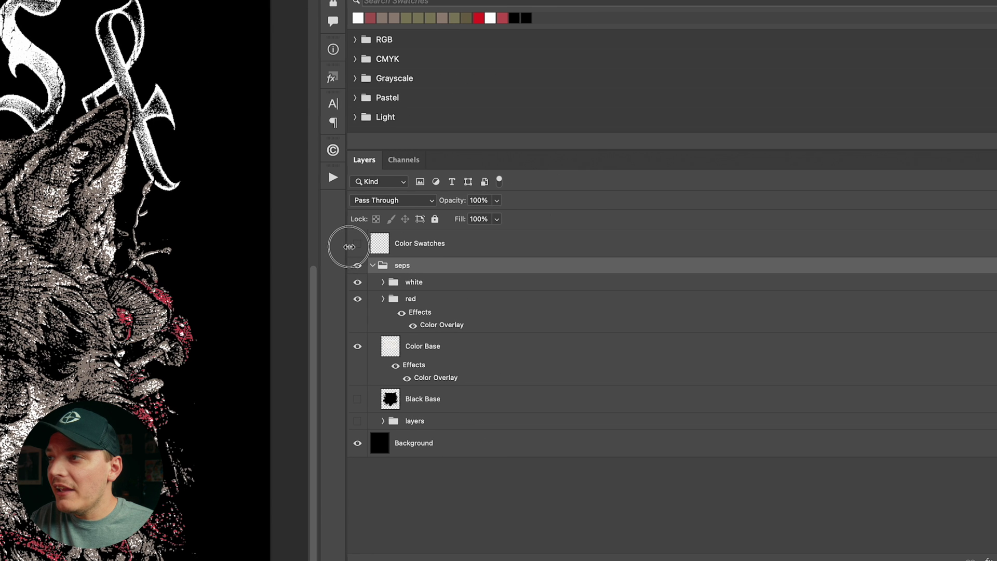
pyautogui.click(410, 290)
pyautogui.click(361, 282)
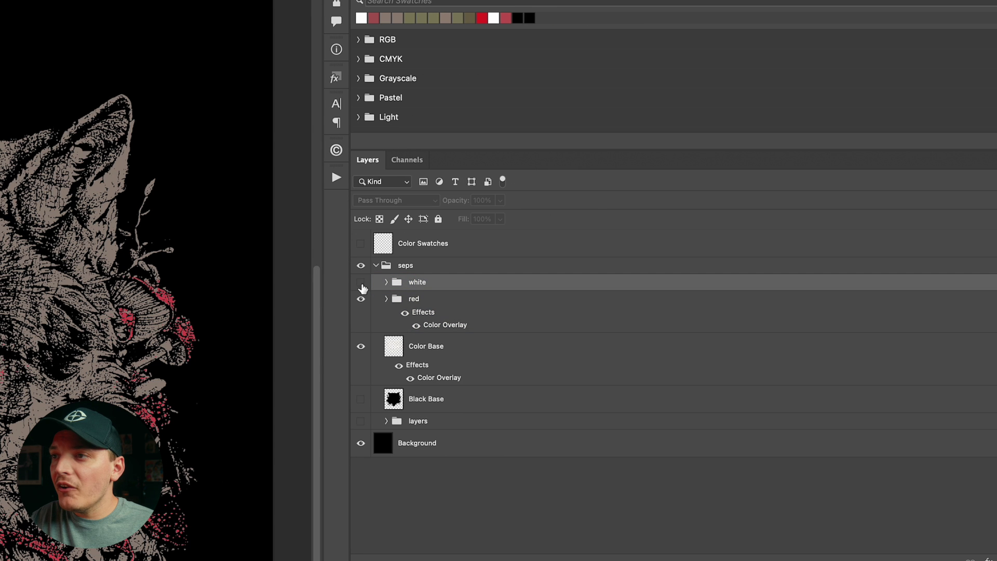
pyautogui.click(362, 303)
pyautogui.click(362, 303)
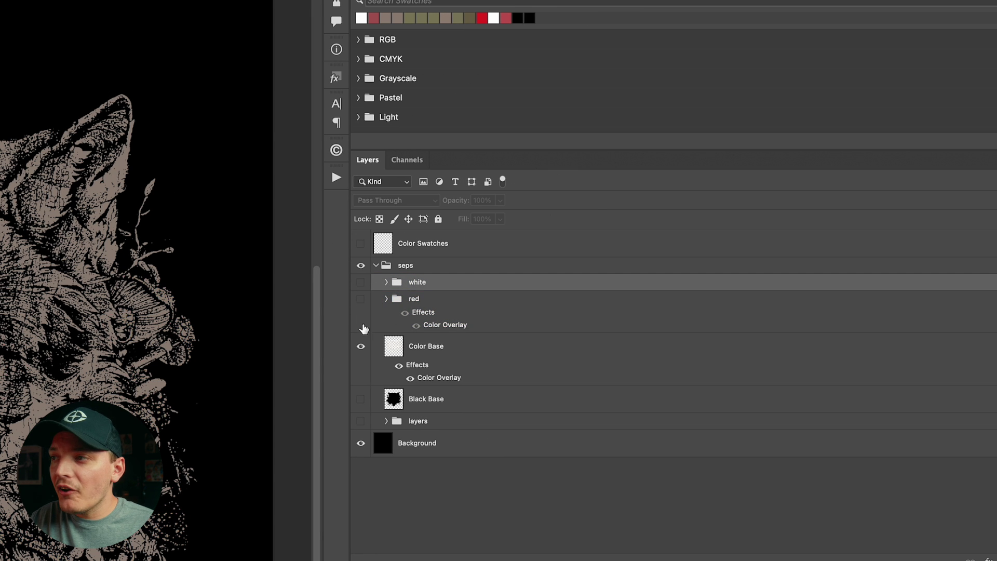
# - Load the Color Base layer's artwork as a selection
pyautogui.click(361, 348)
pyautogui.click(361, 348)
pyautogui.click(362, 349)
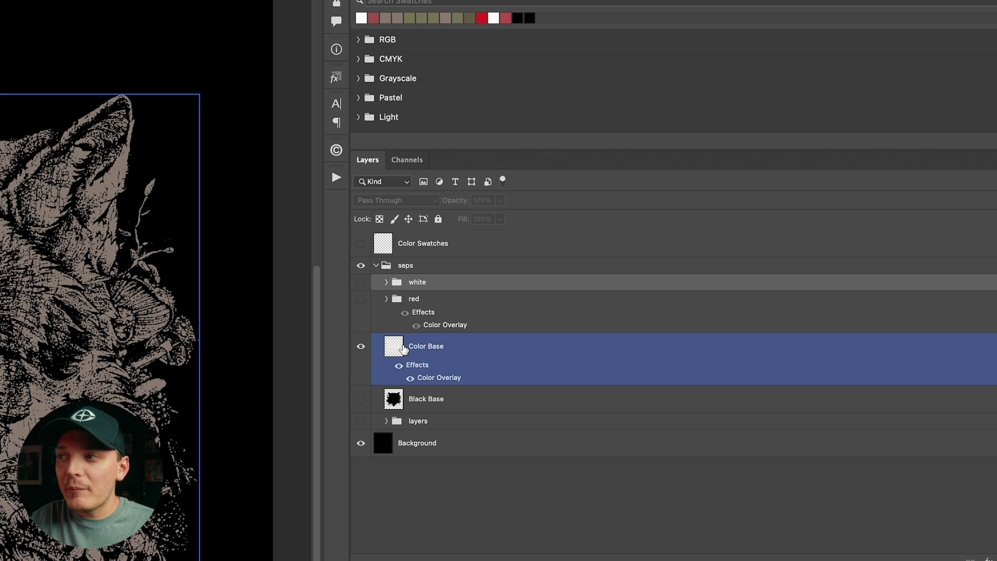
pyautogui.click(404, 349)
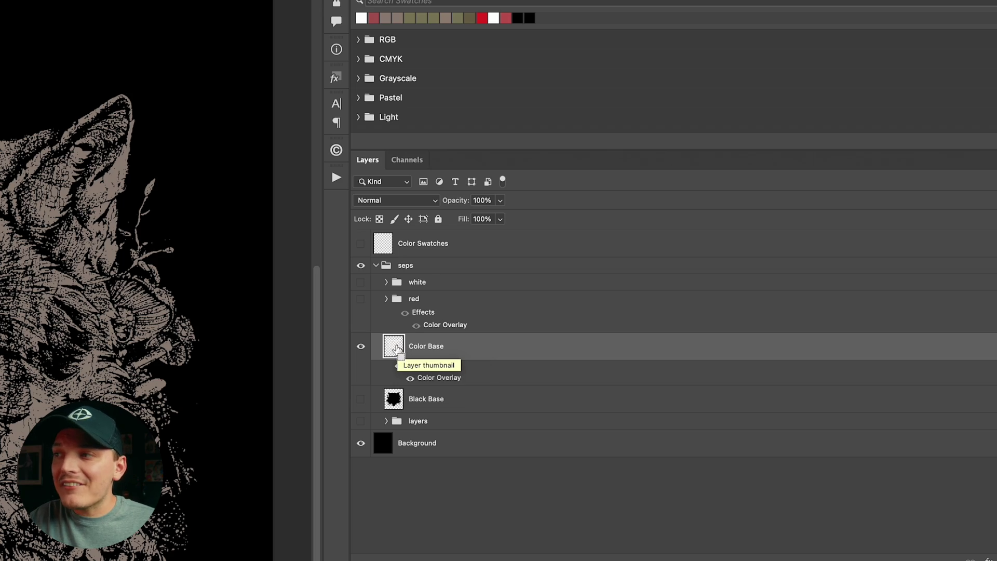
pyautogui.keyDown('ctrl'); pyautogui.click(397, 349); pyautogui.keyUp('ctrl')
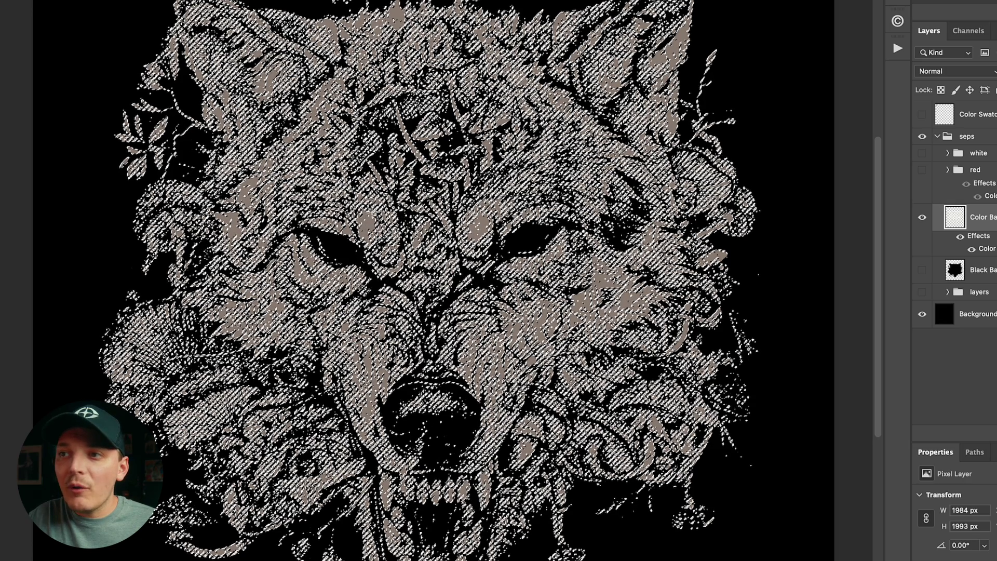
# - Make a work path from the Color Base selection with 1.0-pixel tolerance
pyautogui.rightClick(370, 223)
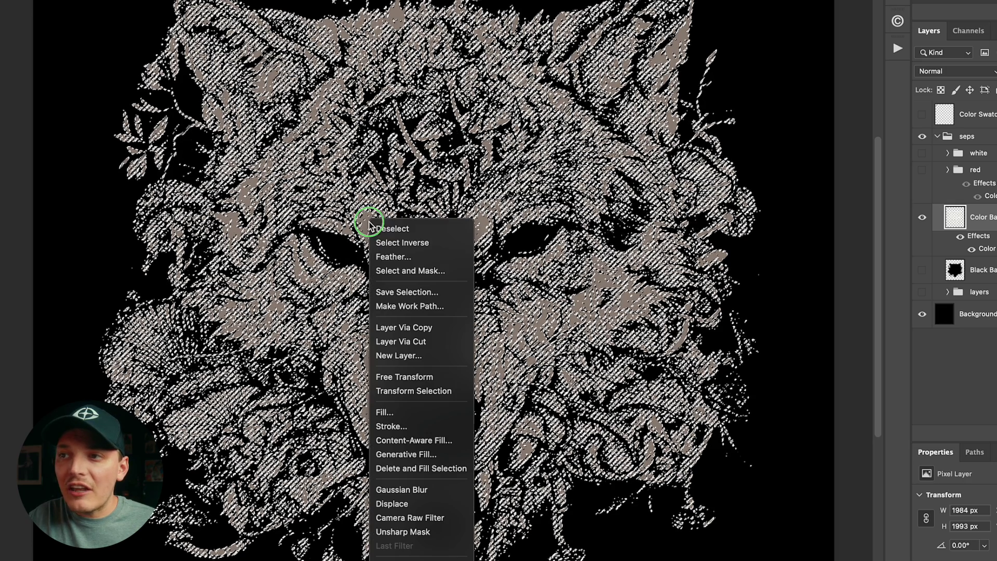
pyautogui.click(431, 306)
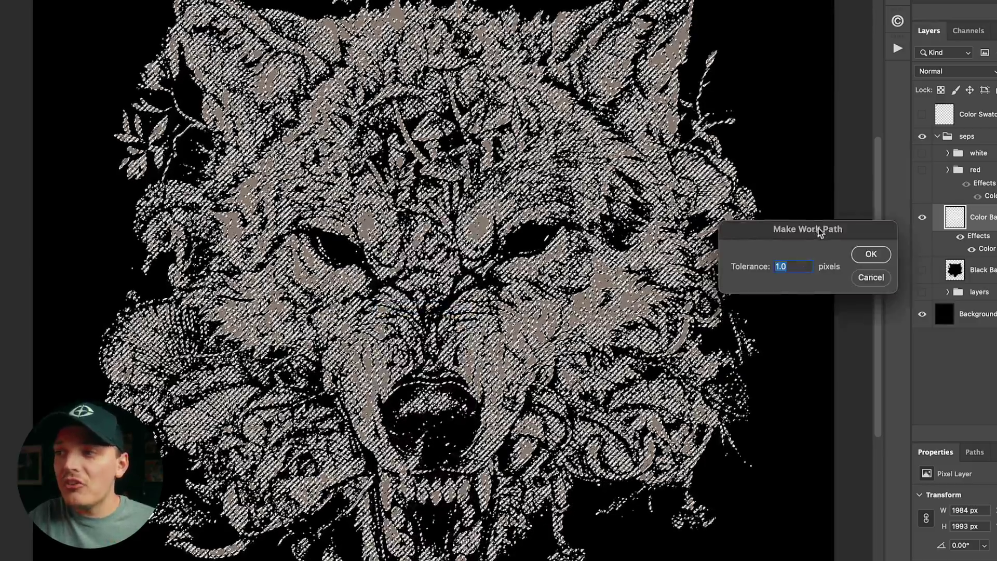
pyautogui.moveTo(820, 232); pyautogui.dragTo(401, 62)
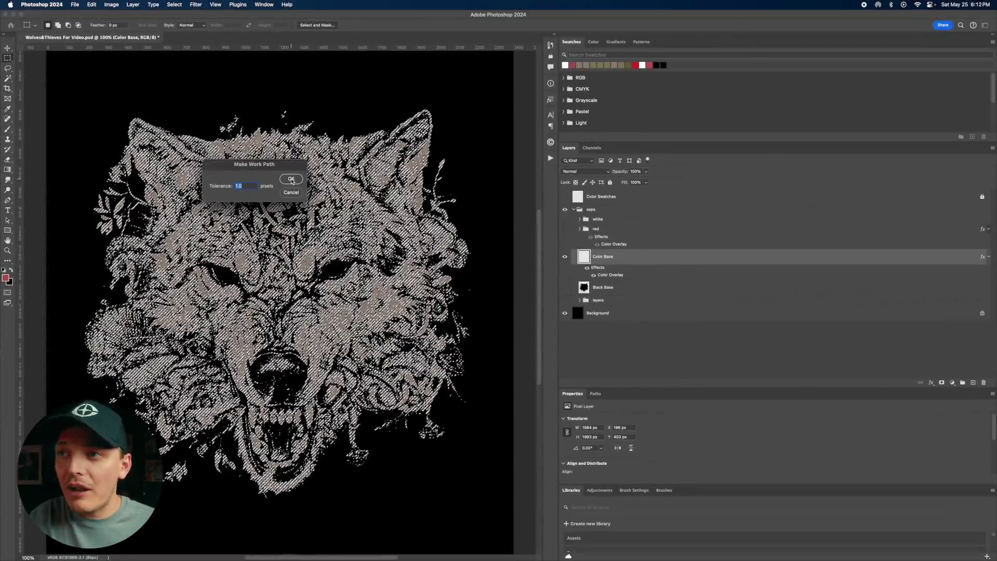
pyautogui.click(291, 180)
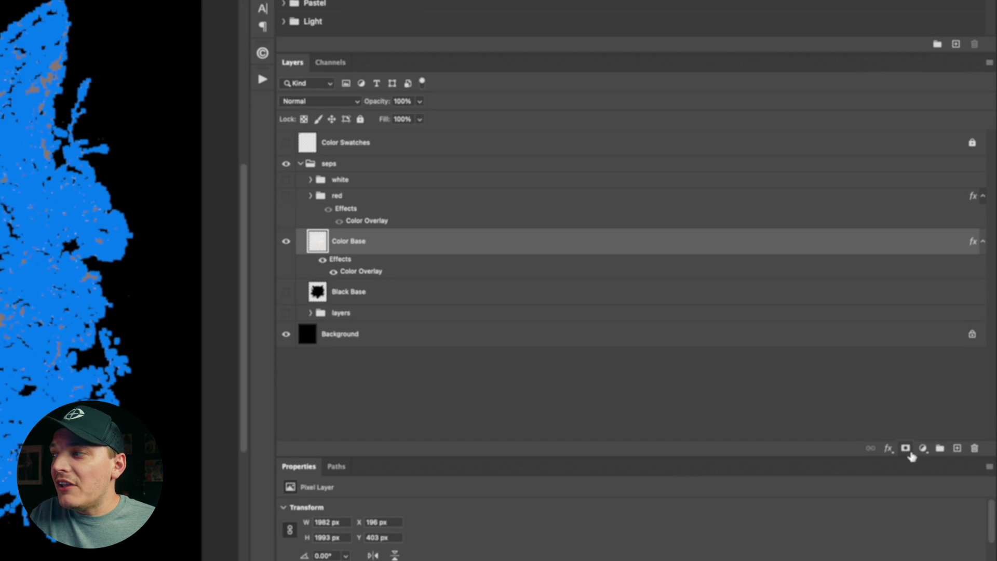
# - Add a Solid Color fill layer over the wolf path and show the Color Swatches layer
pyautogui.click(953, 383)
pyautogui.click(926, 471)
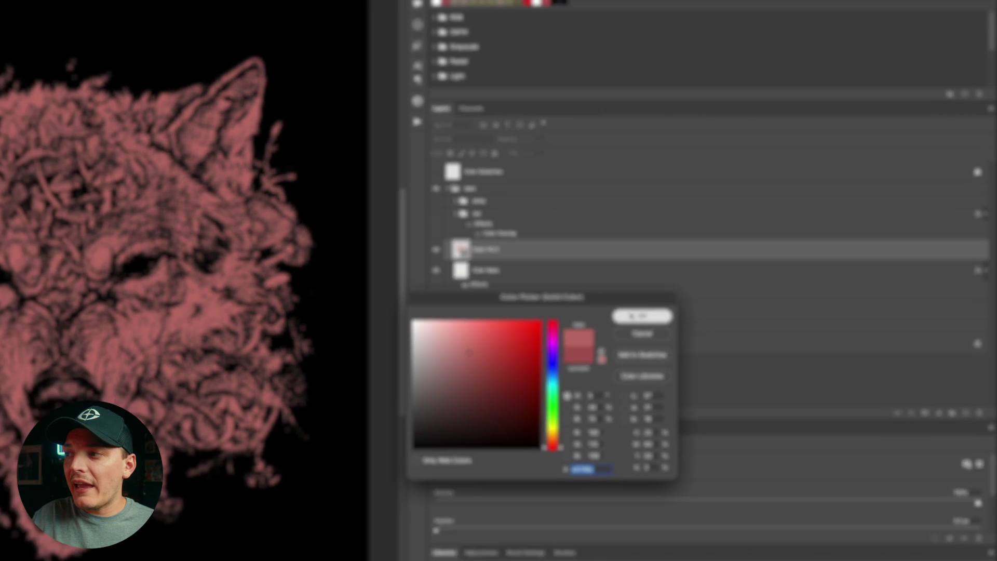
pyautogui.press('Return')
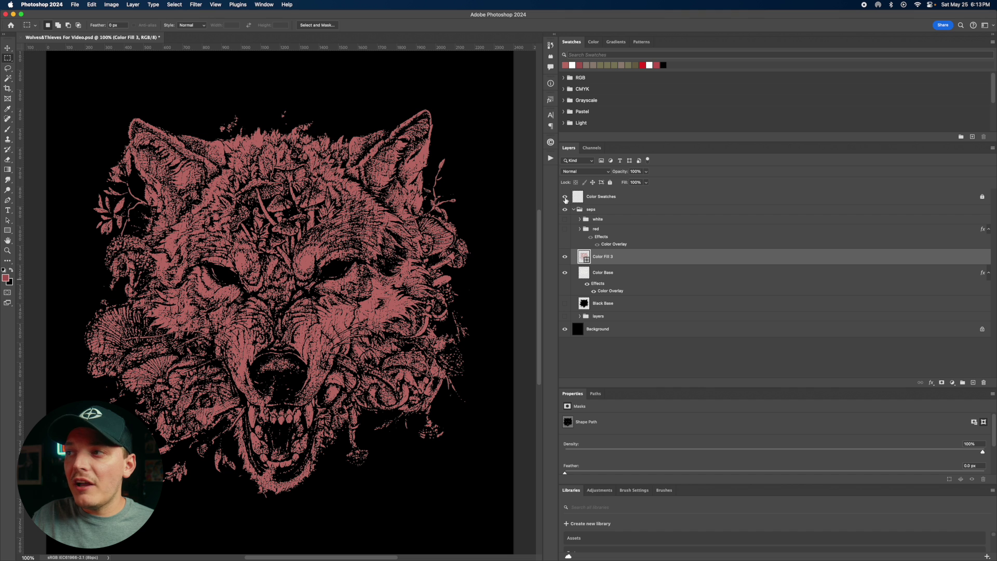
pyautogui.click(565, 197)
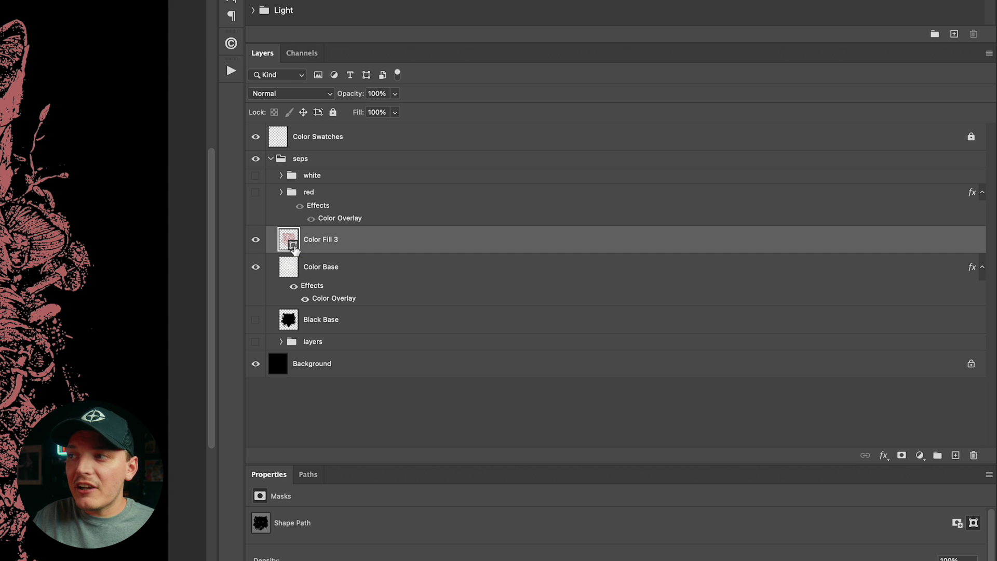
# - Change the Color Fill 3 colour to tan #92847a
pyautogui.doubleClick(294, 249)
pyautogui.moveTo(337, 307); pyautogui.dragTo(204, 205)
pyautogui.write('92847a')
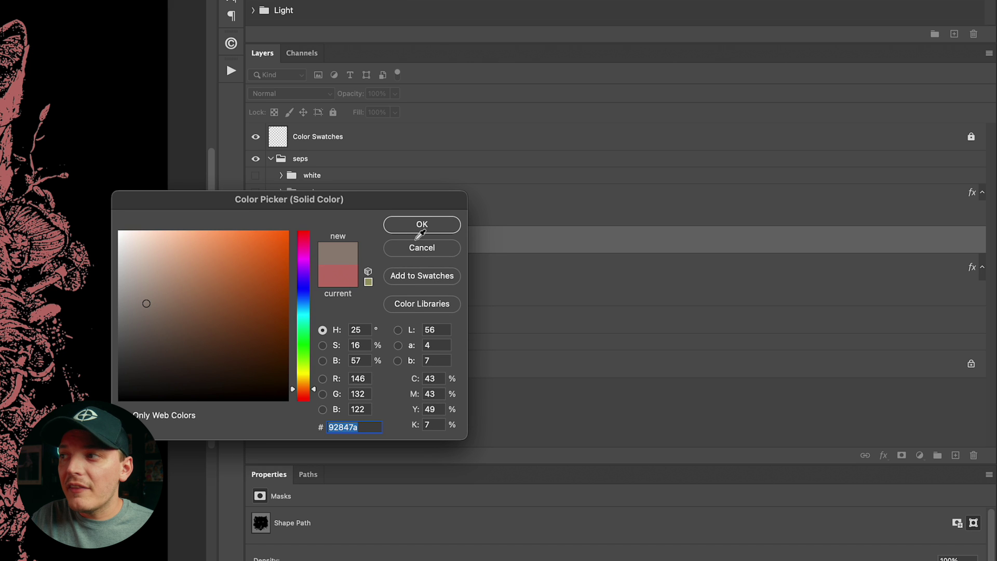
pyautogui.click(423, 224)
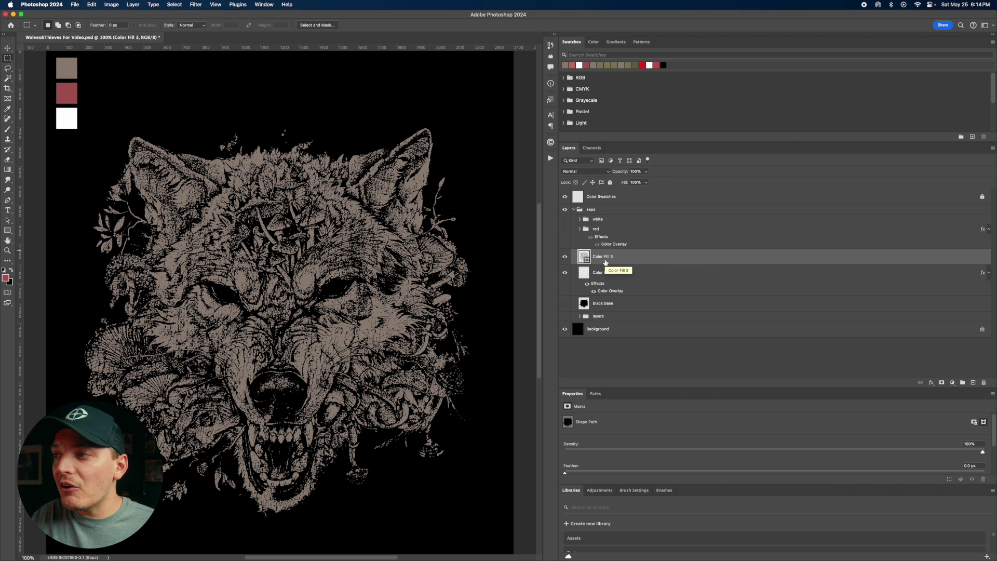
# - Rename the fill layer 'color 1' and move it out of seps below Color Swatches
pyautogui.doubleClick(605, 258)
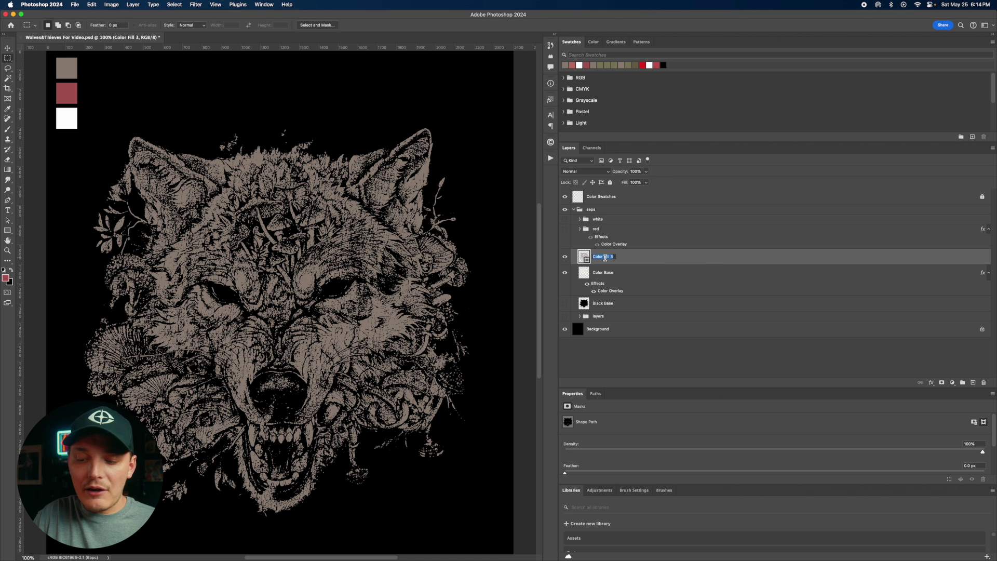
pyautogui.write('color 1')
pyautogui.press('Return')
pyautogui.moveTo(605, 256); pyautogui.dragTo(605, 214)
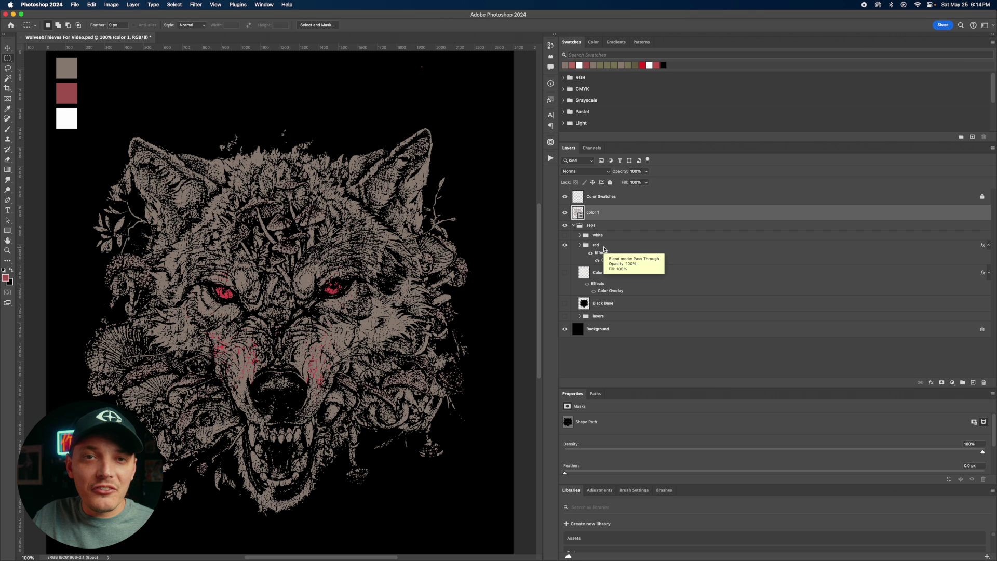
# - Duplicate the red group, merge the copy into one layer, and load its pixels as a selection
pyautogui.click(604, 248)
pyautogui.click(564, 212)
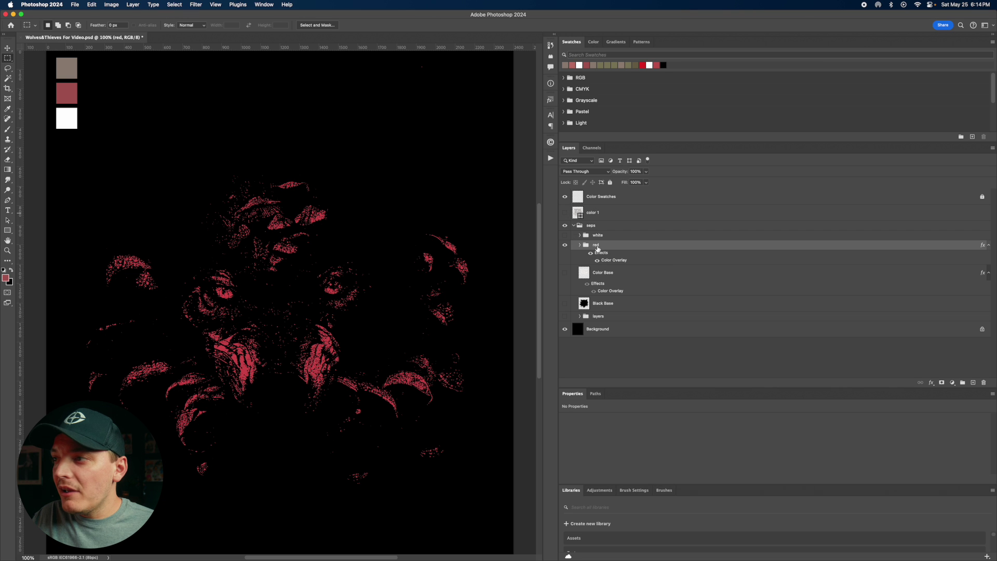
pyautogui.moveTo(597, 248); pyautogui.dragTo(596, 240)
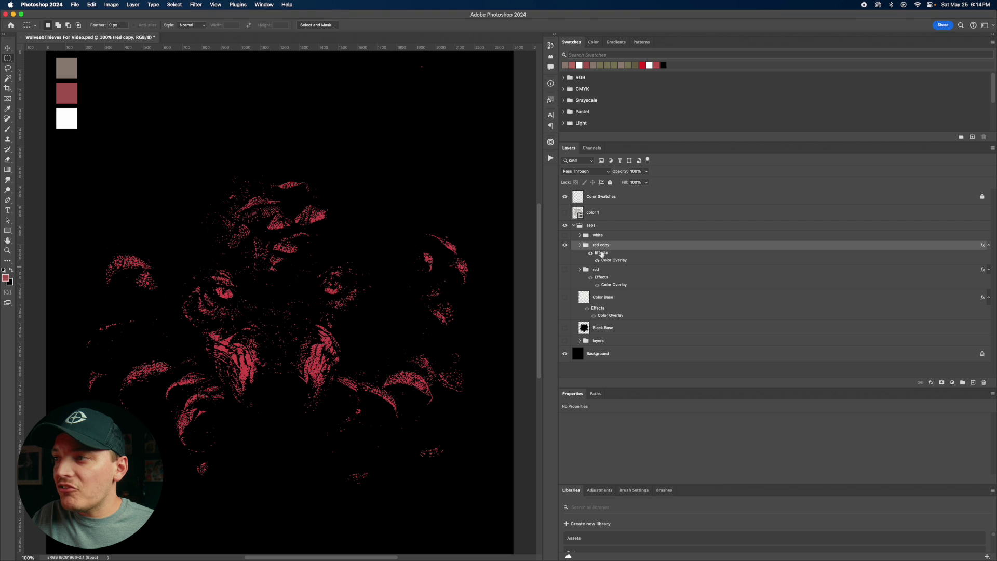
pyautogui.rightClick(604, 246)
pyautogui.click(633, 450)
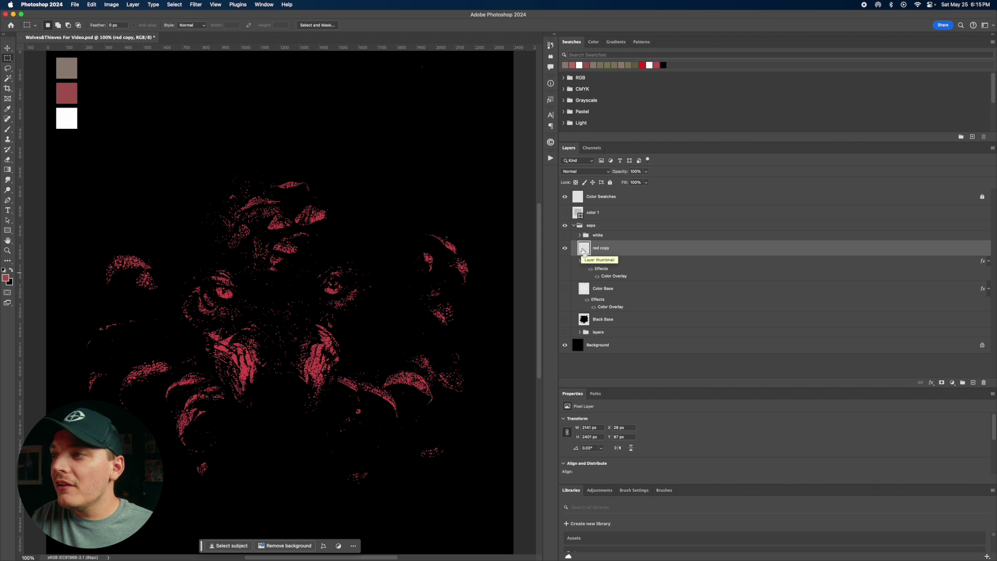
pyautogui.keyDown('super'); pyautogui.click(583, 252); pyautogui.keyUp('super')
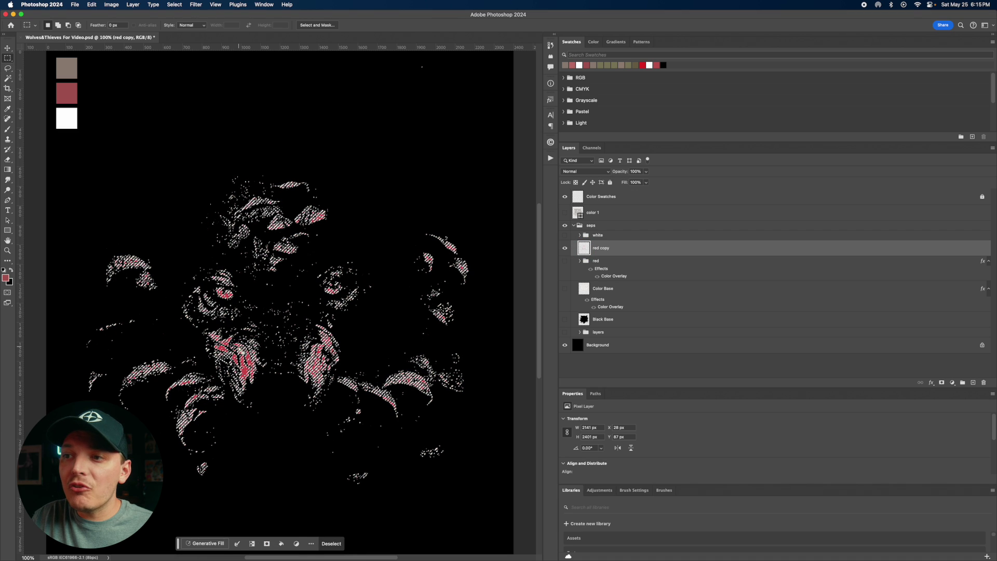
# - Convert the red copy selection into a work path
pyautogui.rightClick(241, 352)
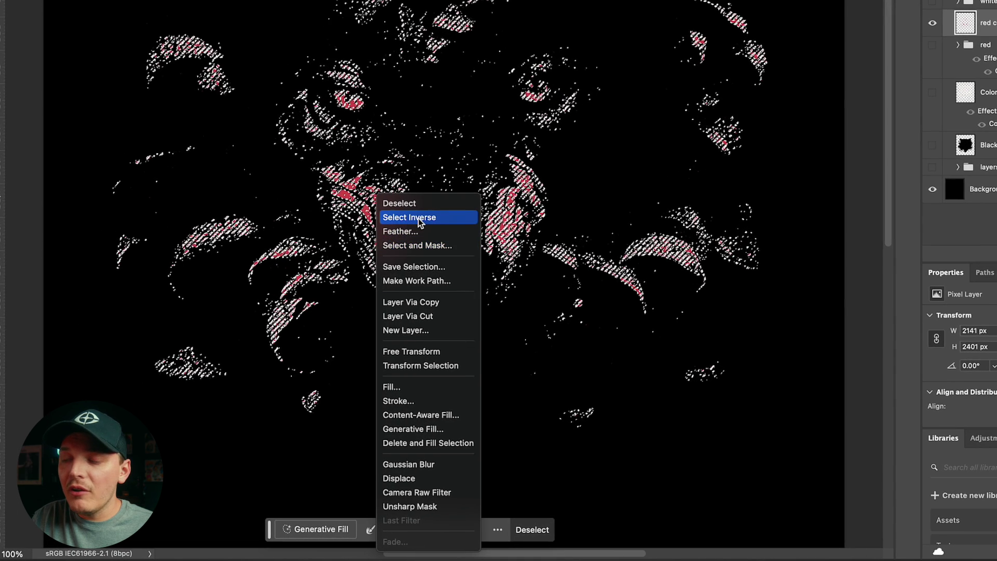
pyautogui.click(435, 279)
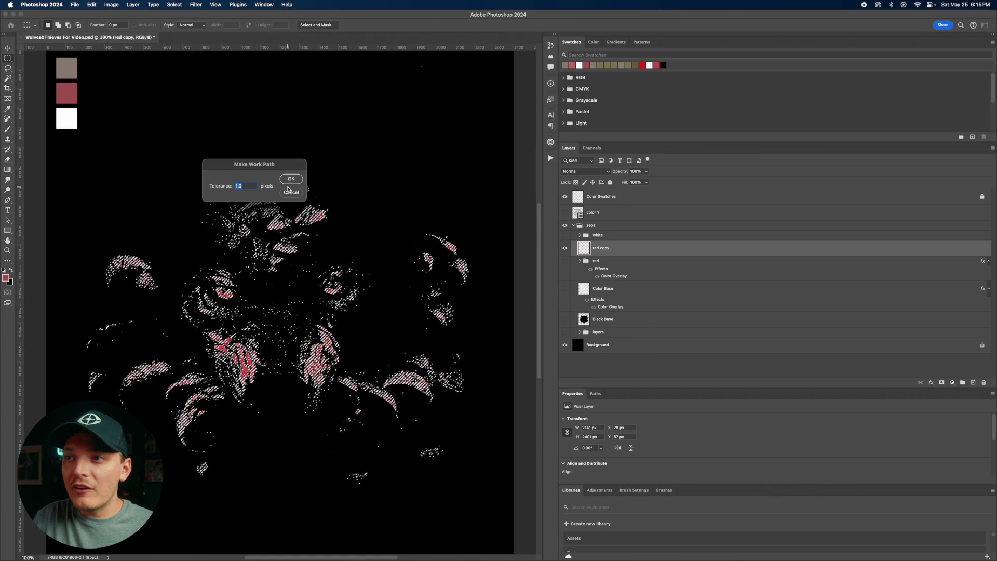
pyautogui.click(291, 182)
# - Add a solid red fill layer masked by the red work path
pyautogui.click(953, 383)
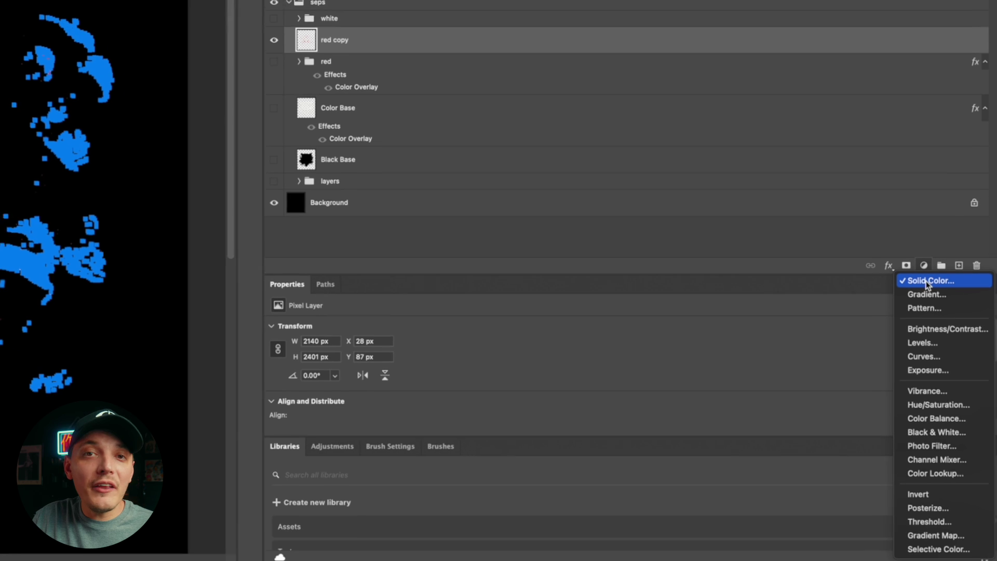
pyautogui.click(954, 391)
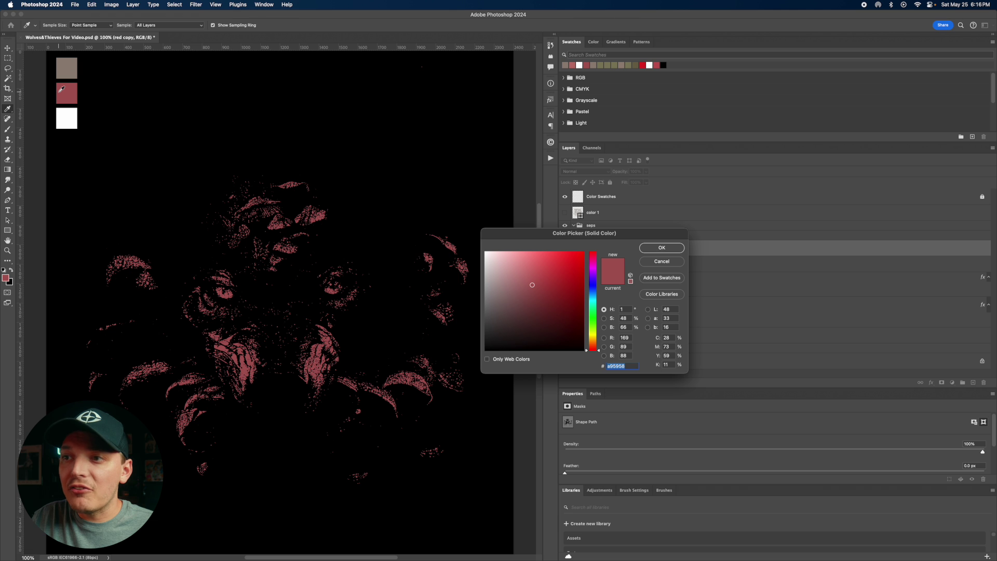
pyautogui.click(661, 247)
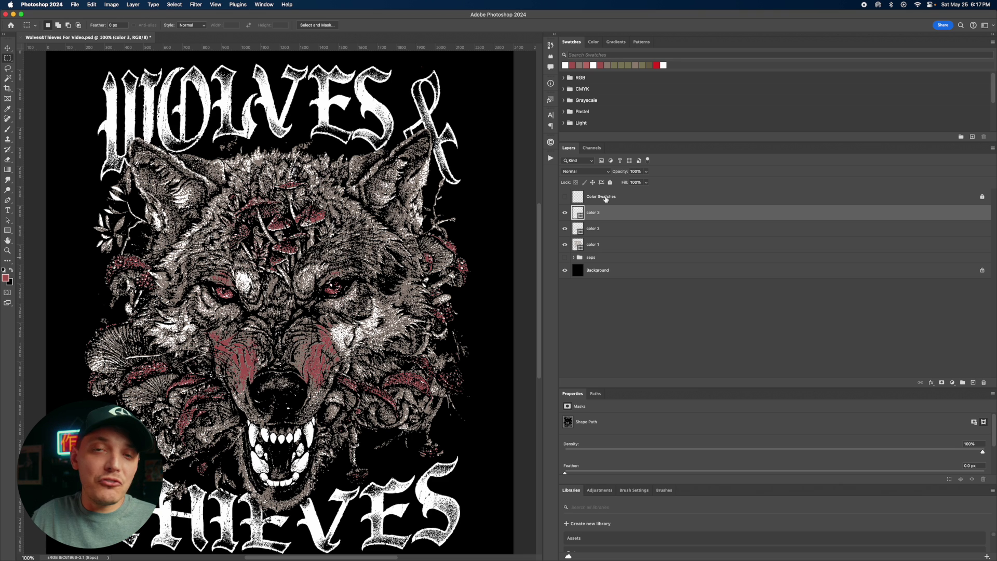
# - Save a copy as Photoshop EPS 'Wolve_ColorSep_Vectors' with Include Vector Data enabled
pyautogui.click(75, 4)
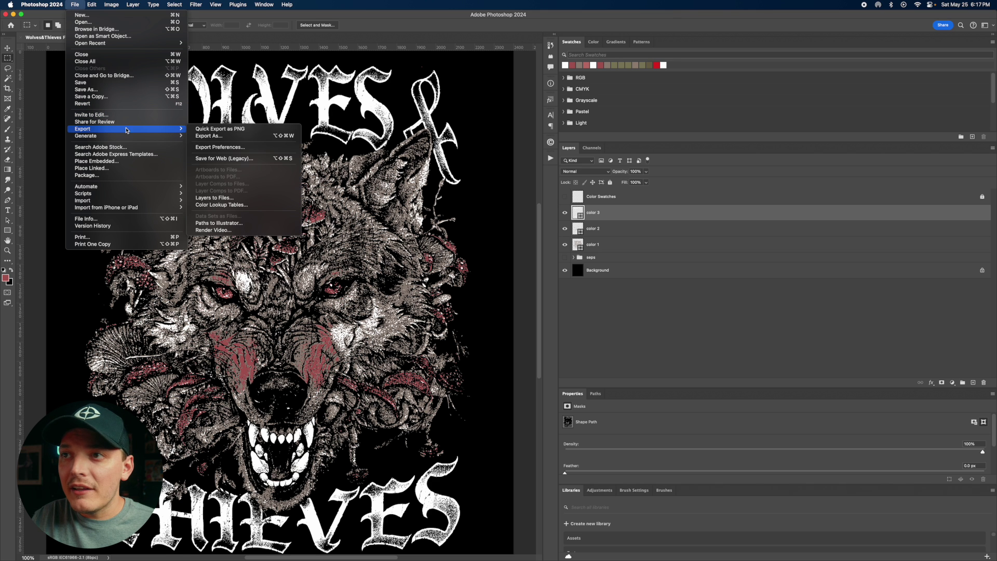
pyautogui.click(104, 97)
pyautogui.click(449, 231)
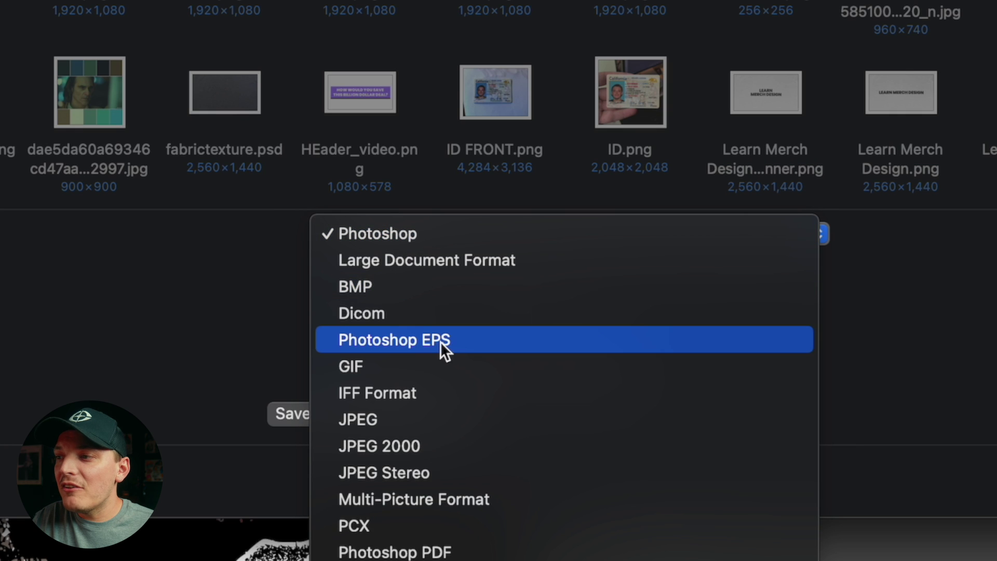
pyautogui.click(440, 341)
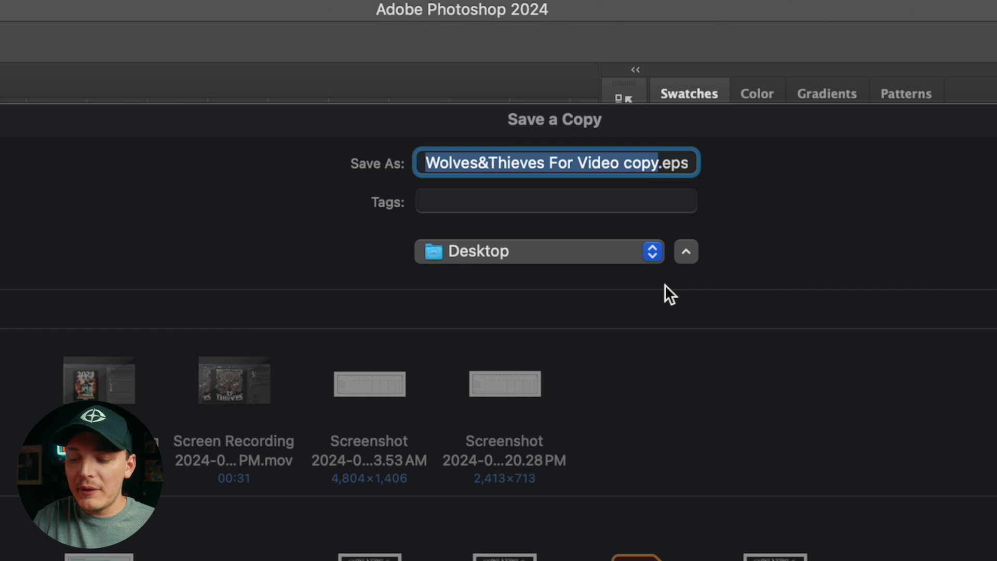
pyautogui.write('Wolve_ColorS')
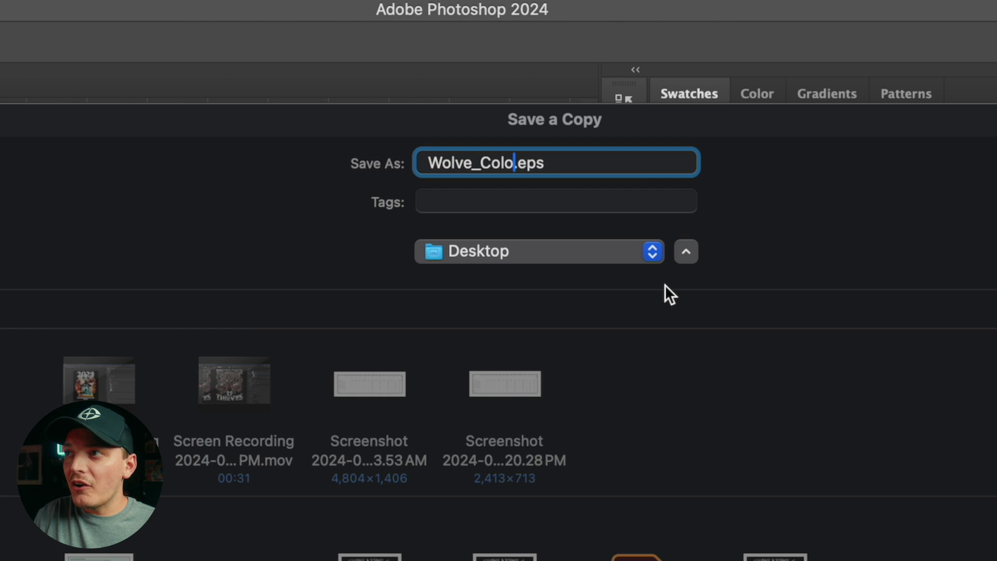
pyautogui.write('ep_Vectors')
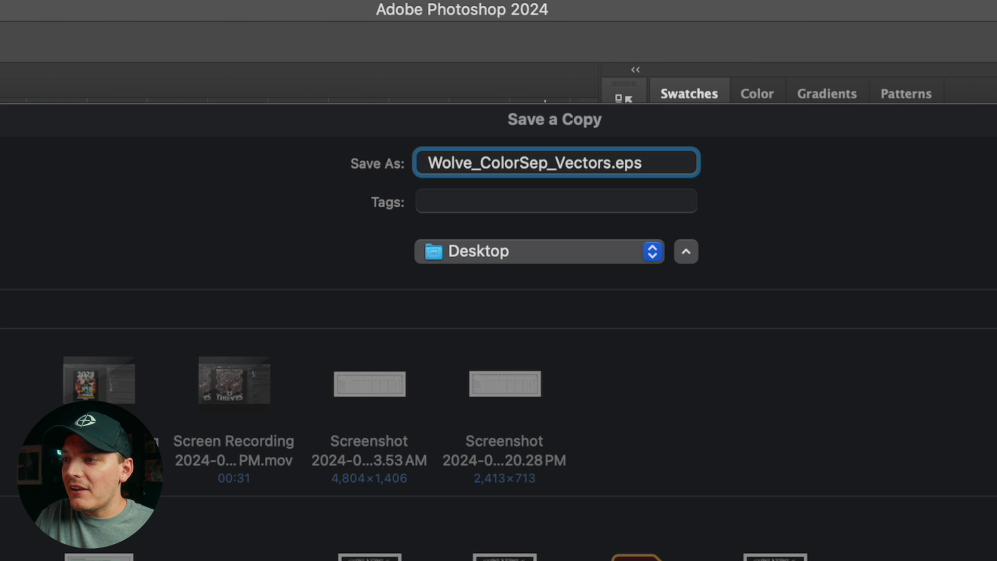
pyautogui.press('Return')
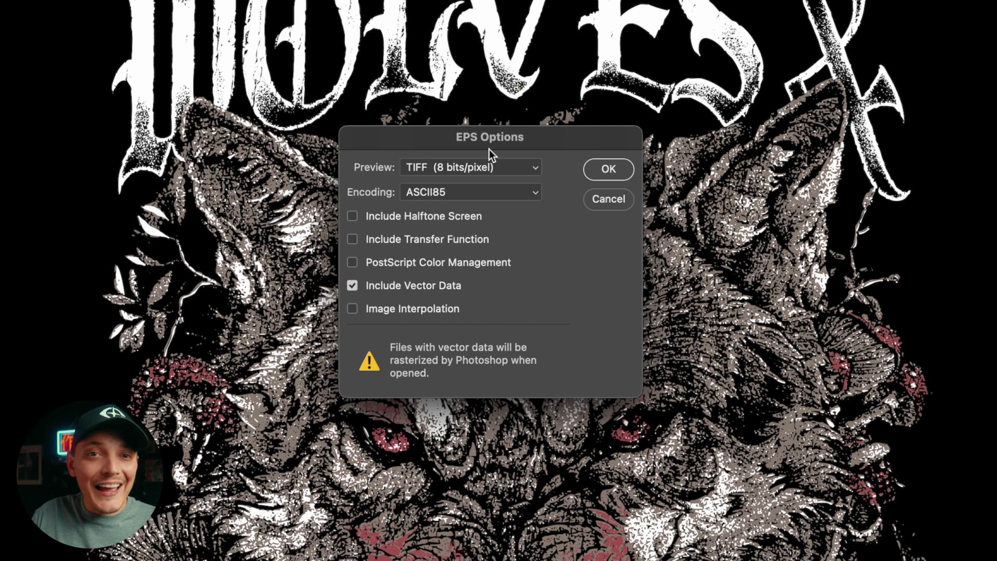
pyautogui.moveTo(492, 137)
pyautogui.mouseDown()
pyautogui.moveTo(511, 147)
pyautogui.moveTo(500, 148)
pyautogui.mouseUp()
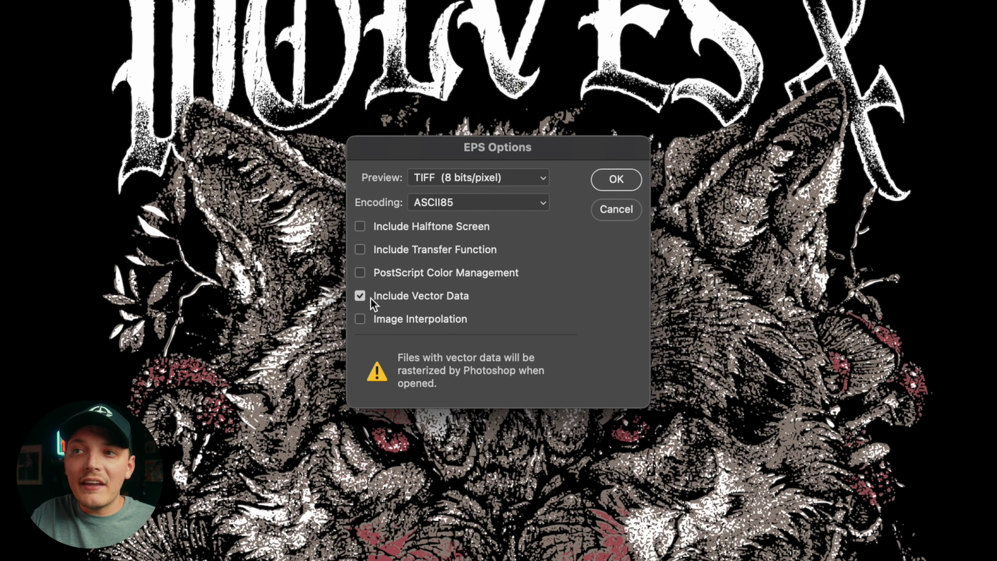
pyautogui.click(388, 298)
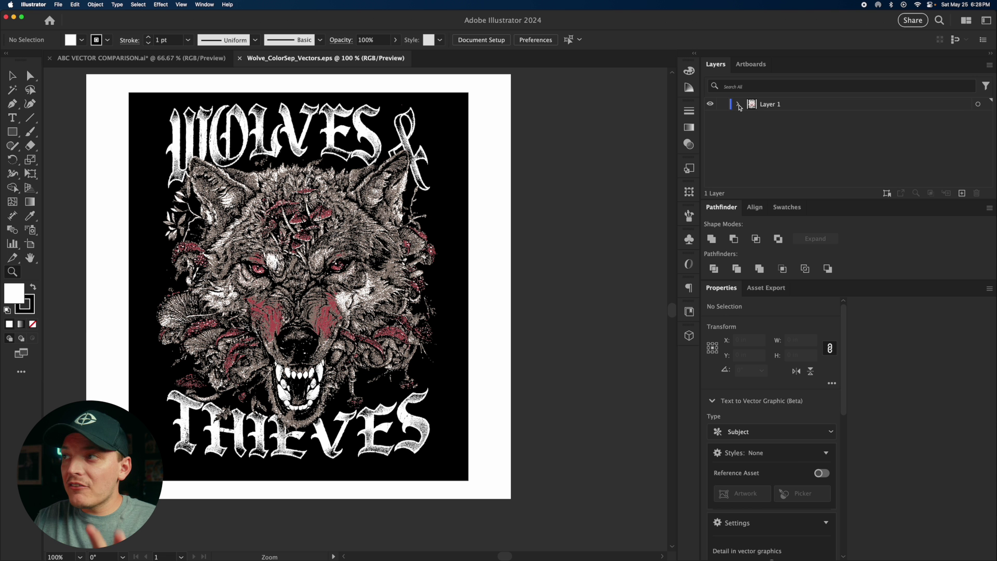
# - Expand Layer 1 and its group to reveal the three clip groups
pyautogui.click(739, 106)
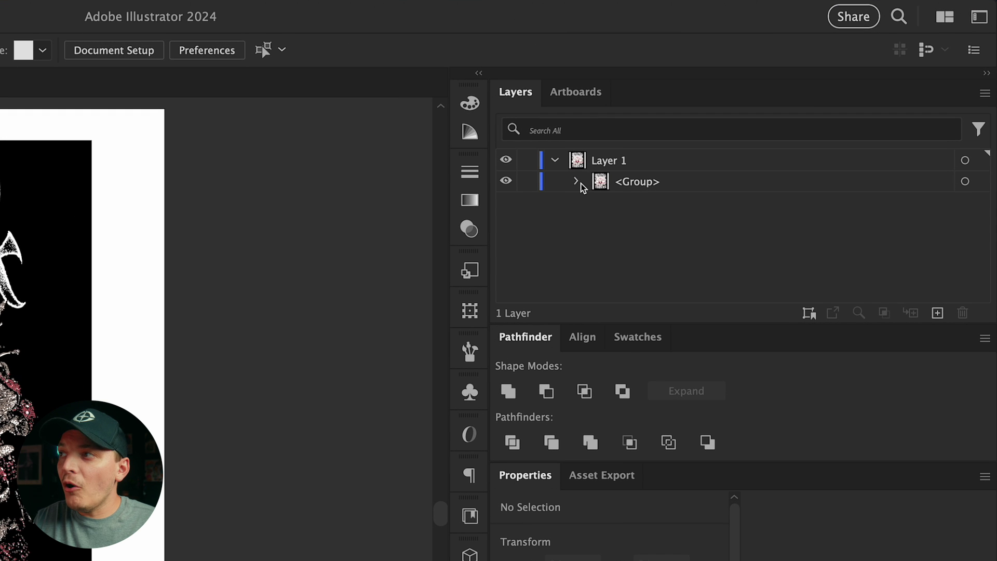
pyautogui.click(658, 151)
pyautogui.click(730, 168)
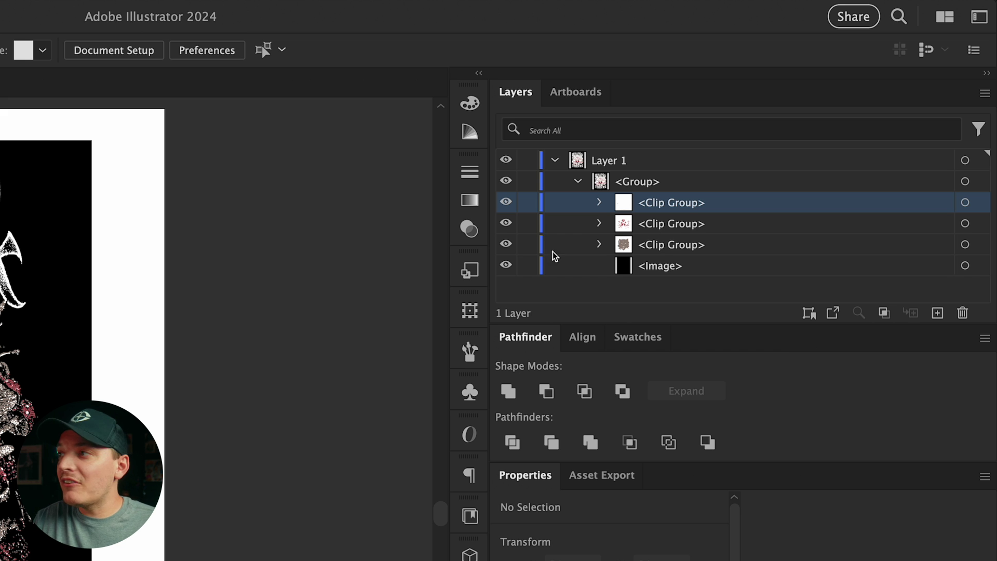
pyautogui.click(708, 222)
pyautogui.click(669, 203)
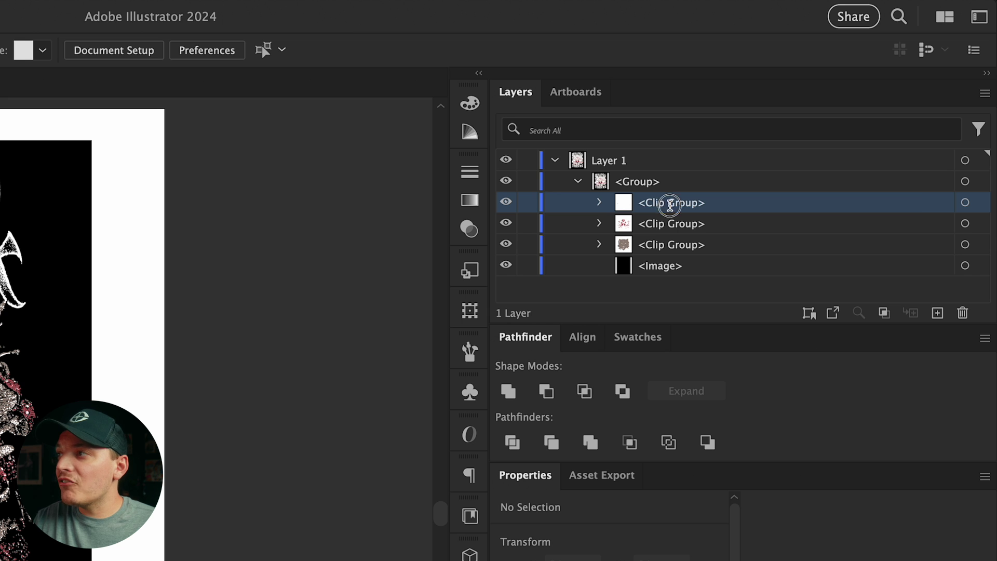
# - Rename the clip groups White, Red and Brown, then select all the wolf artwork
pyautogui.doubleClick(669, 203)
pyautogui.write('White')
pyautogui.press('Return')
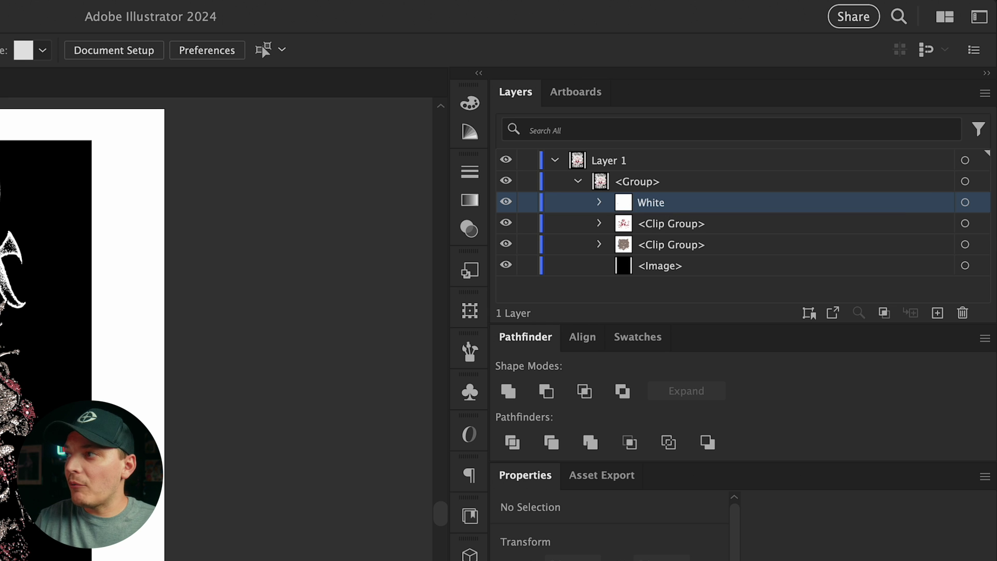
pyautogui.doubleClick(675, 223)
pyautogui.write('Red')
pyautogui.press('Return')
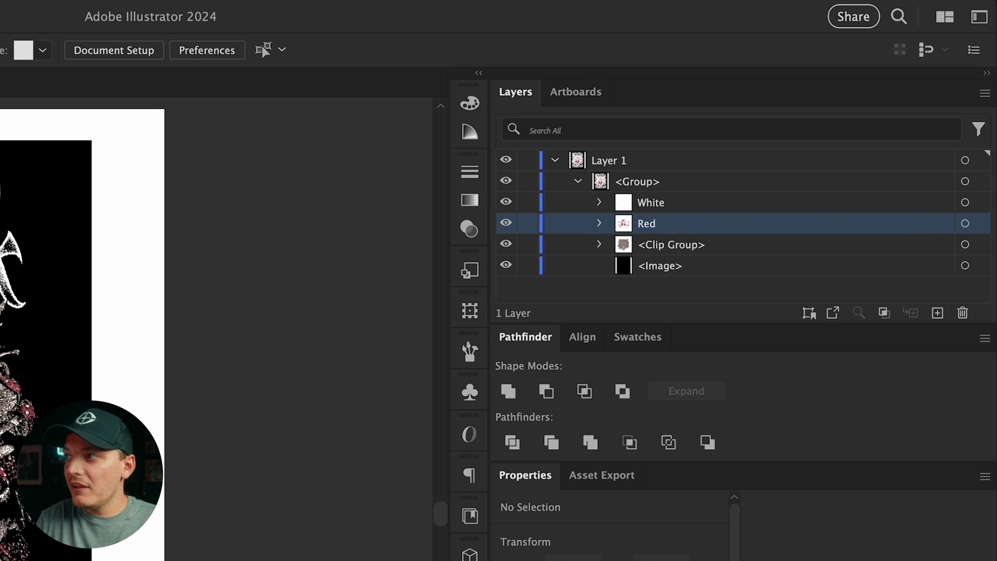
pyautogui.doubleClick(656, 248)
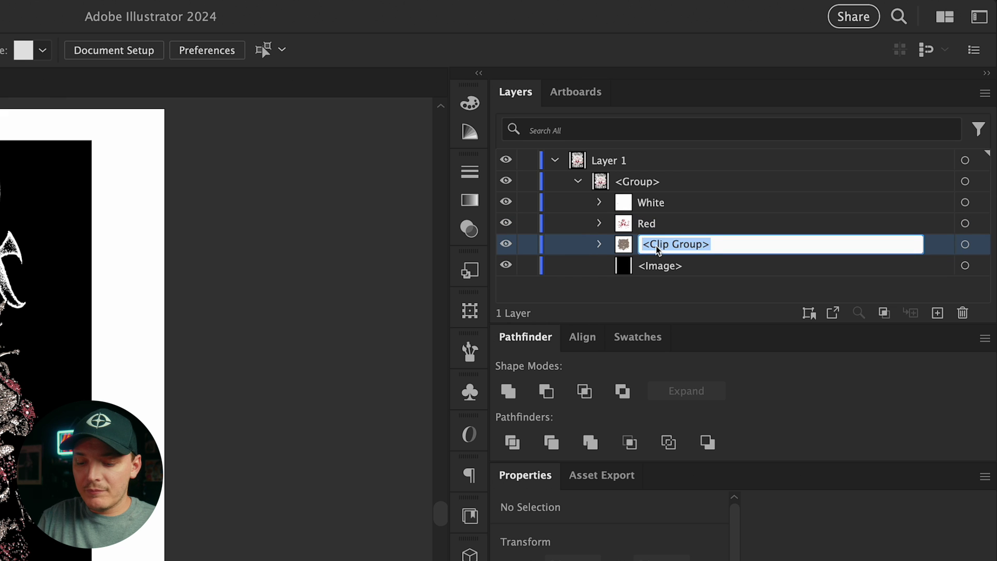
pyautogui.write('Brown')
pyautogui.press('Return')
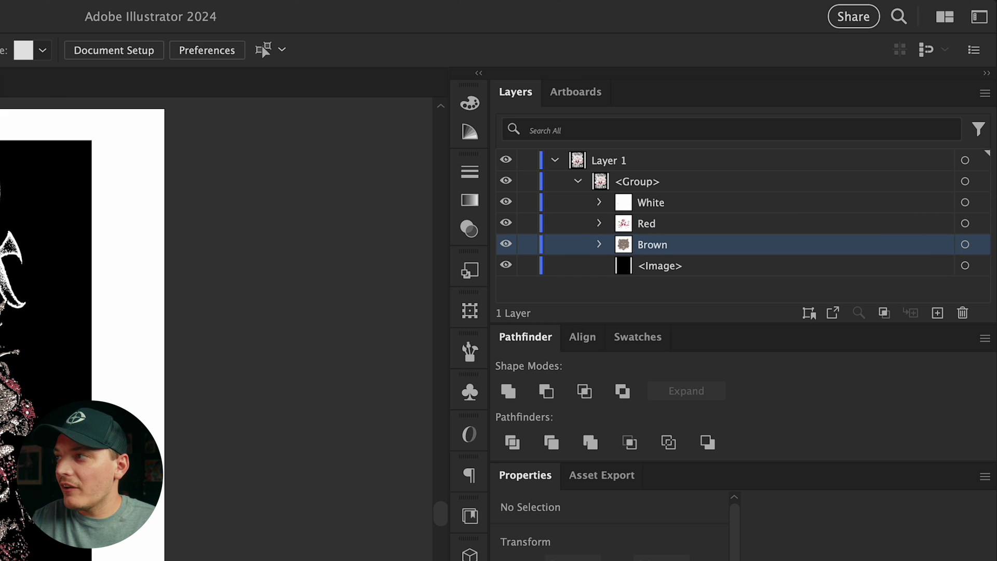
pyautogui.click(686, 270)
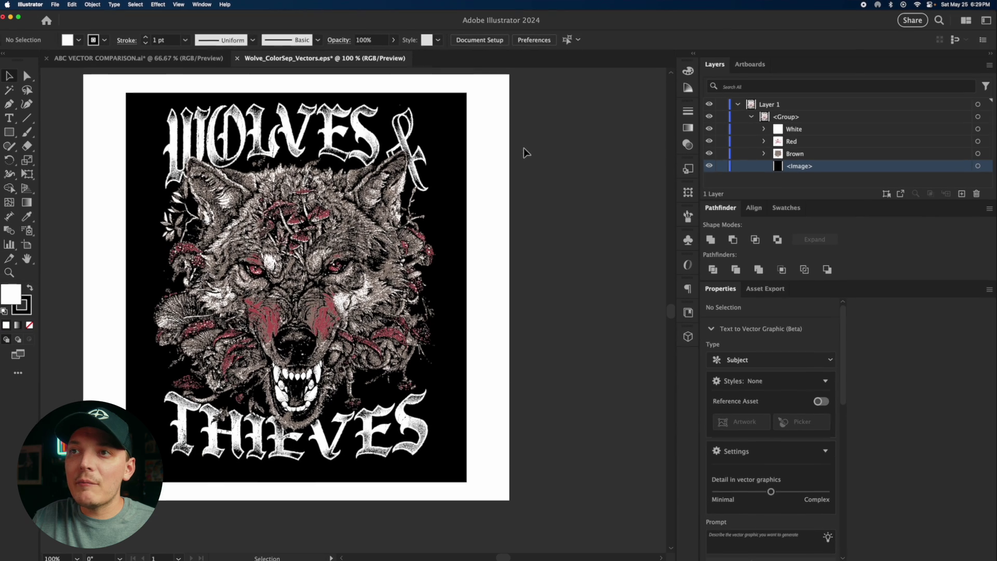
pyautogui.hotkey('ctrl', 'a')
# - Ungroup the wolf artwork and select the black background image
pyautogui.rightClick(280, 162)
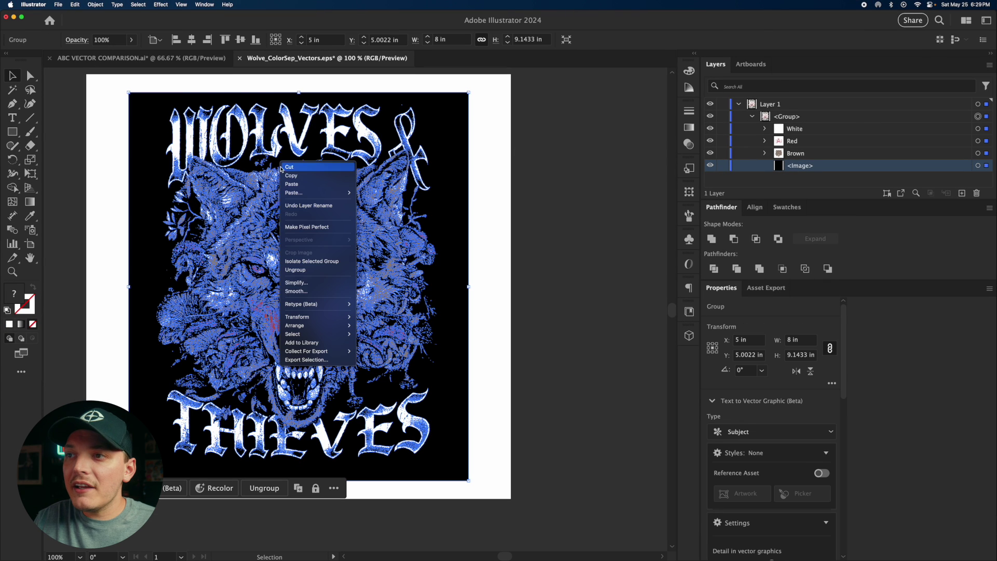
pyautogui.click(295, 270)
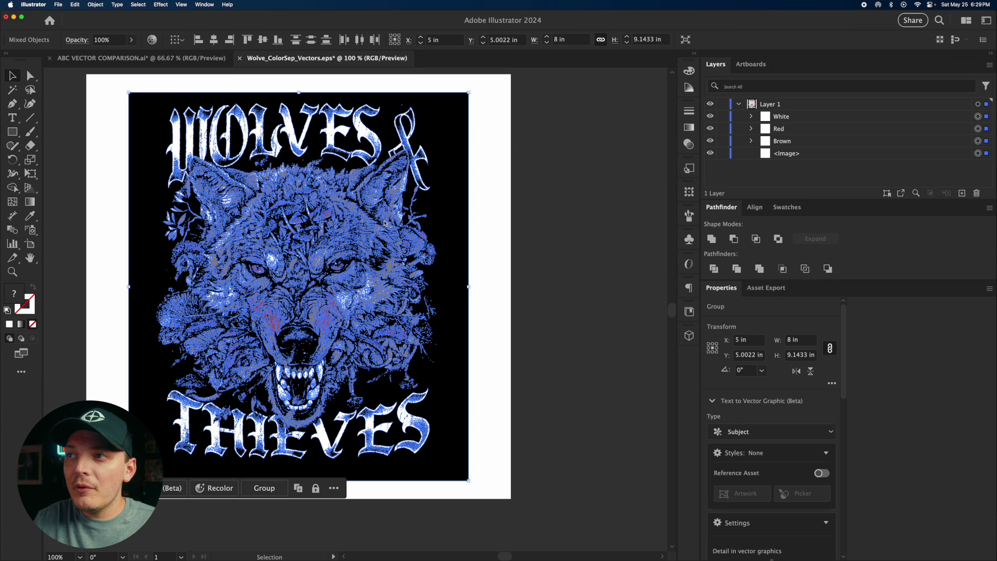
pyautogui.click(538, 175)
pyautogui.click(453, 136)
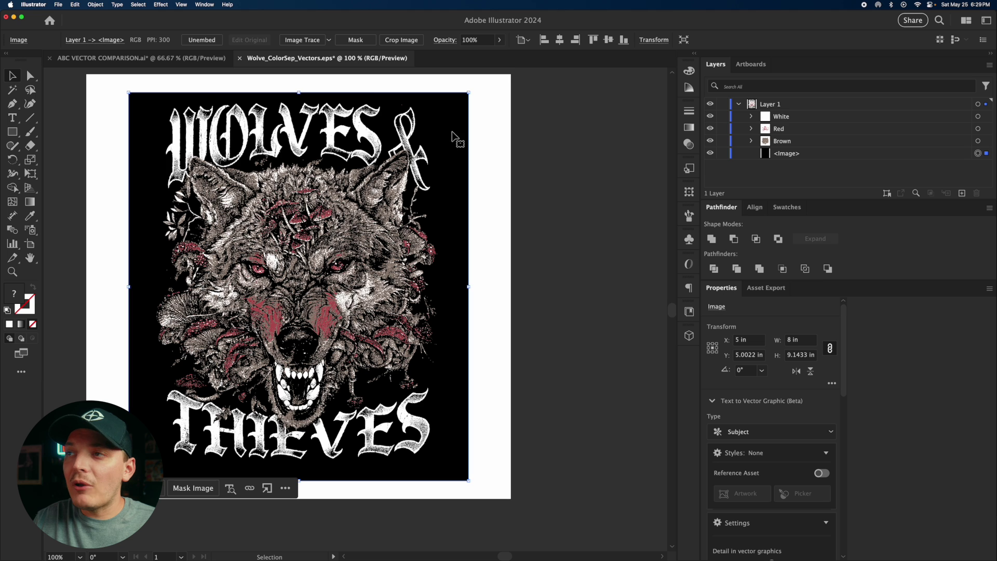
pyautogui.click(420, 121)
pyautogui.click(426, 124)
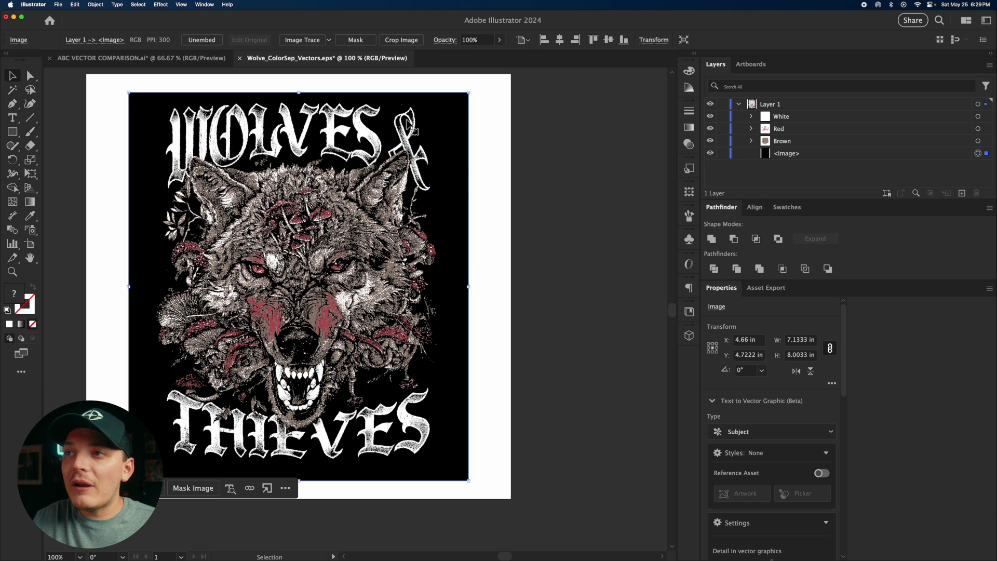
# - Zoom in on the ampersand to inspect the vector anchor detail, then fit the artboard in view
pyautogui.click(13, 271)
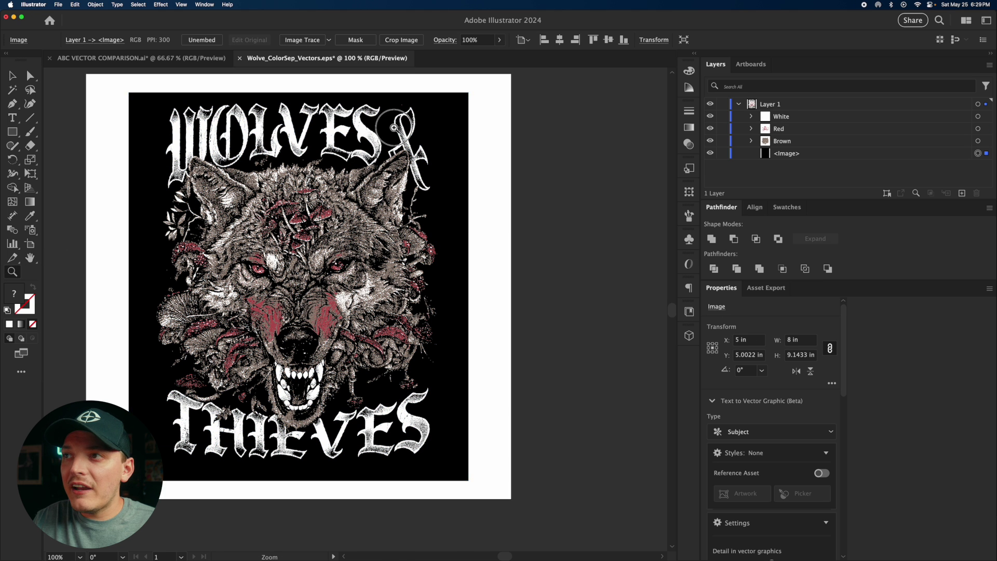
pyautogui.click(393, 127)
pyautogui.click(395, 263)
pyautogui.click(344, 316)
pyautogui.moveTo(345, 316); pyautogui.dragTo(347, 317)
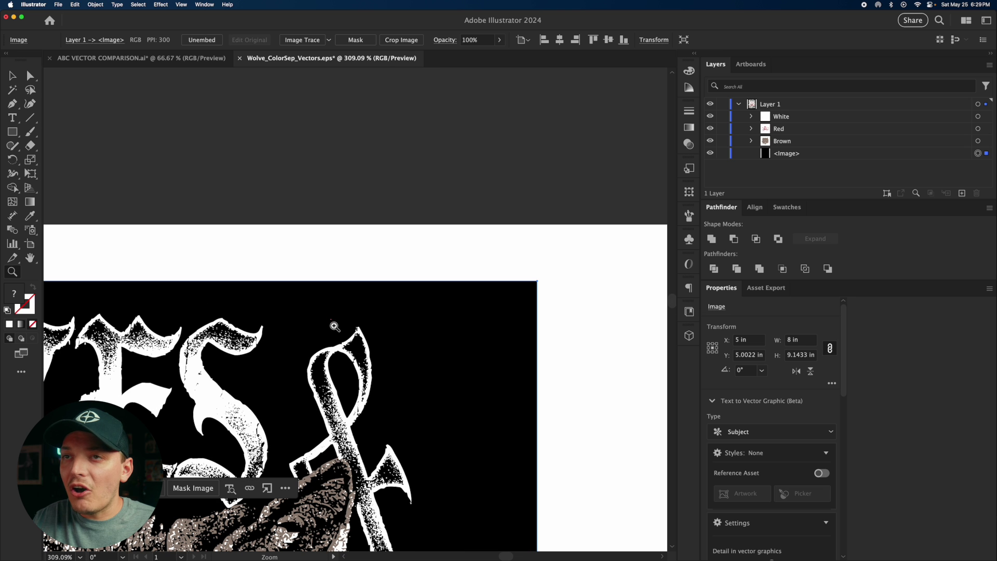
pyautogui.press('a')
pyautogui.press('super+shift+a')
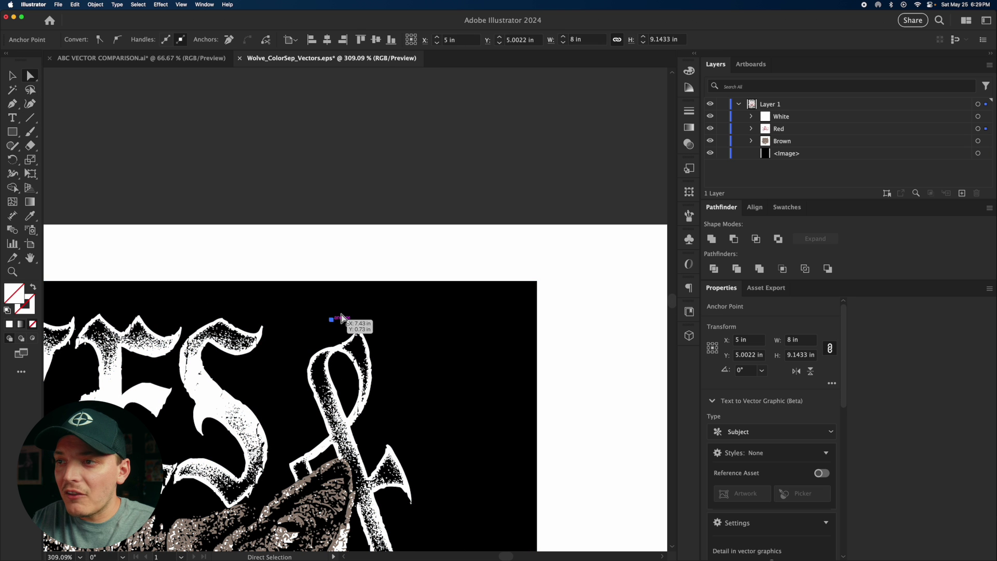
pyautogui.scroll(-5, 353, 250)
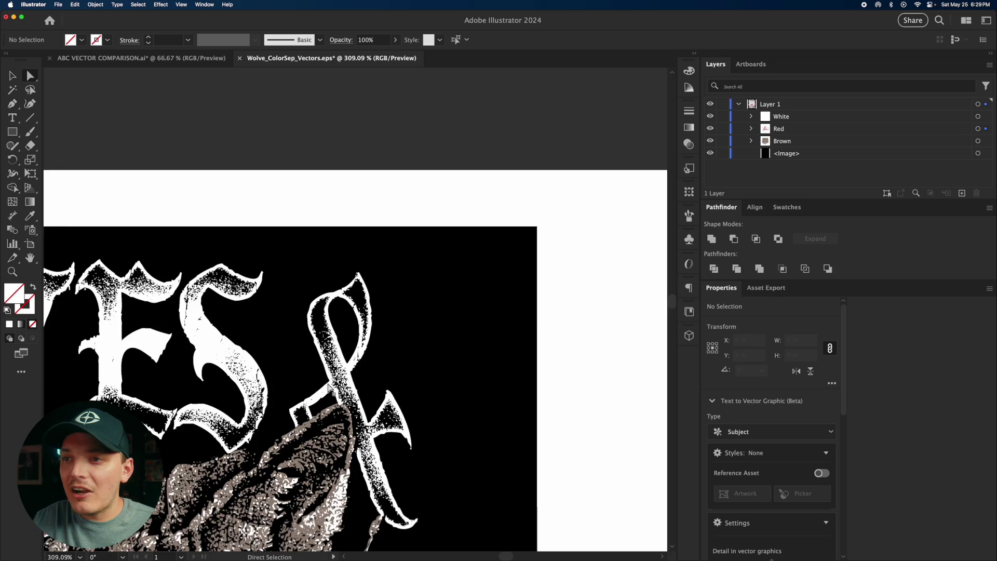
pyautogui.hscroll(-4, 294, 333)
pyautogui.scroll(-5, 293, 332)
pyautogui.hscroll(2, 293, 332)
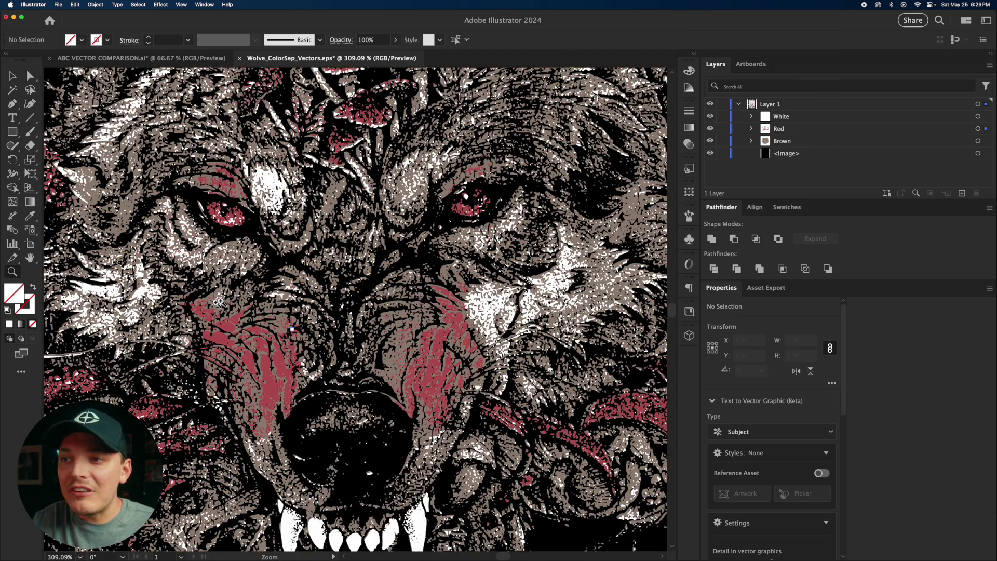
pyautogui.press('super+0')
pyautogui.press('super+z')
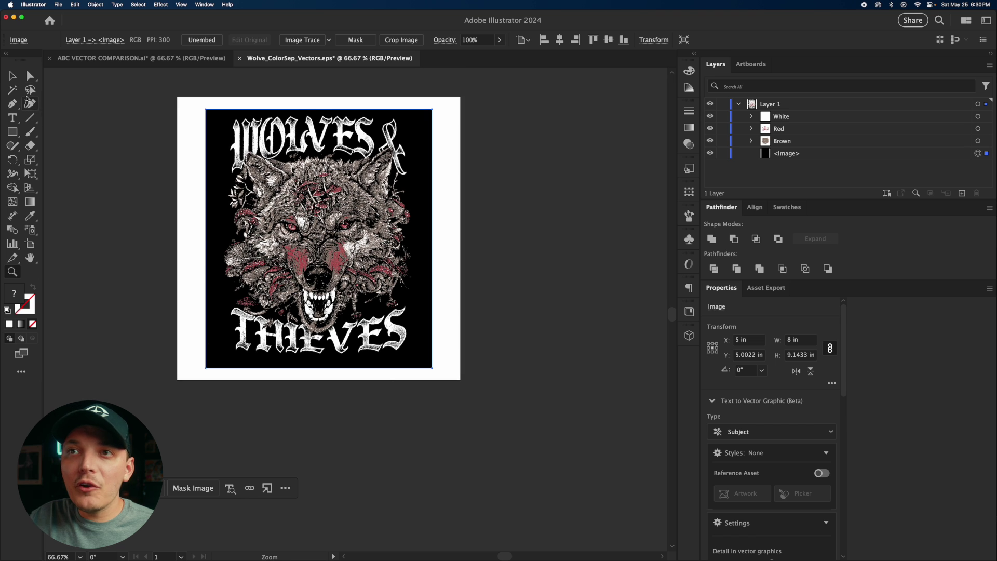
# - Stretch the background image's left, top, right and bottom edges to the artboard edges
pyautogui.press('v')
pyautogui.moveTo(206, 239); pyautogui.dragTo(177, 238)
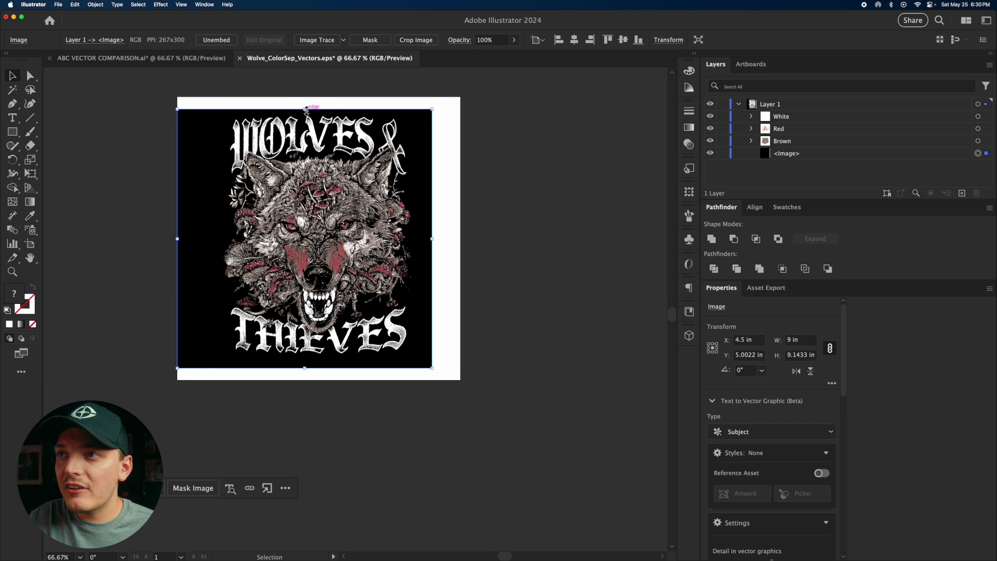
pyautogui.moveTo(304, 109); pyautogui.dragTo(304, 98)
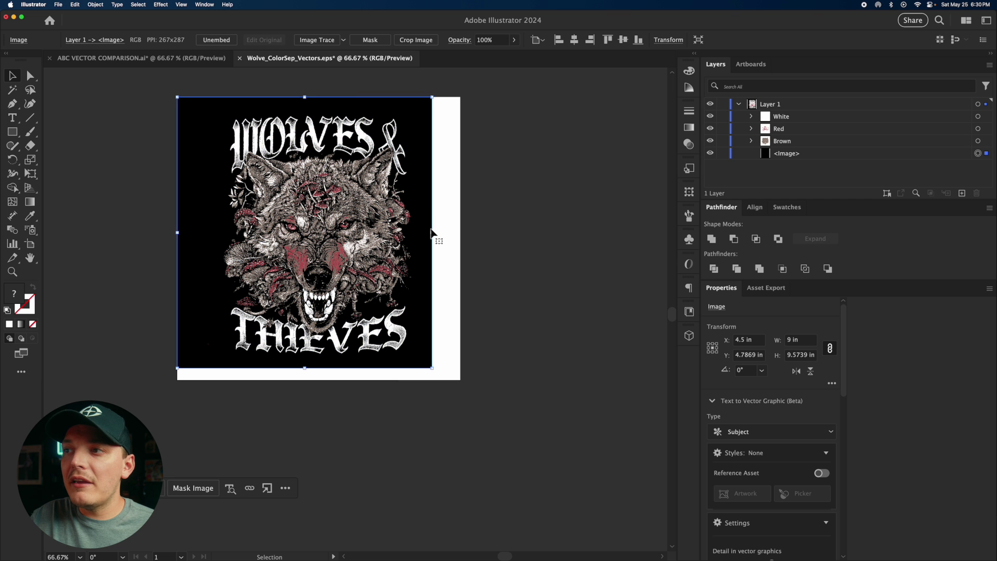
pyautogui.click(435, 228)
pyautogui.moveTo(436, 231); pyautogui.dragTo(460, 231)
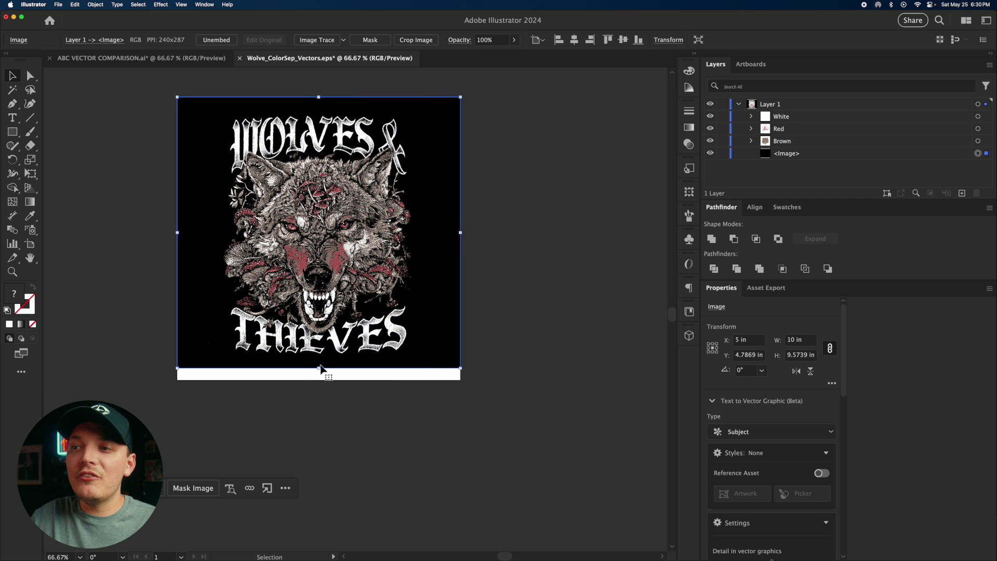
pyautogui.moveTo(318, 368); pyautogui.dragTo(317, 381)
pyautogui.click(319, 414)
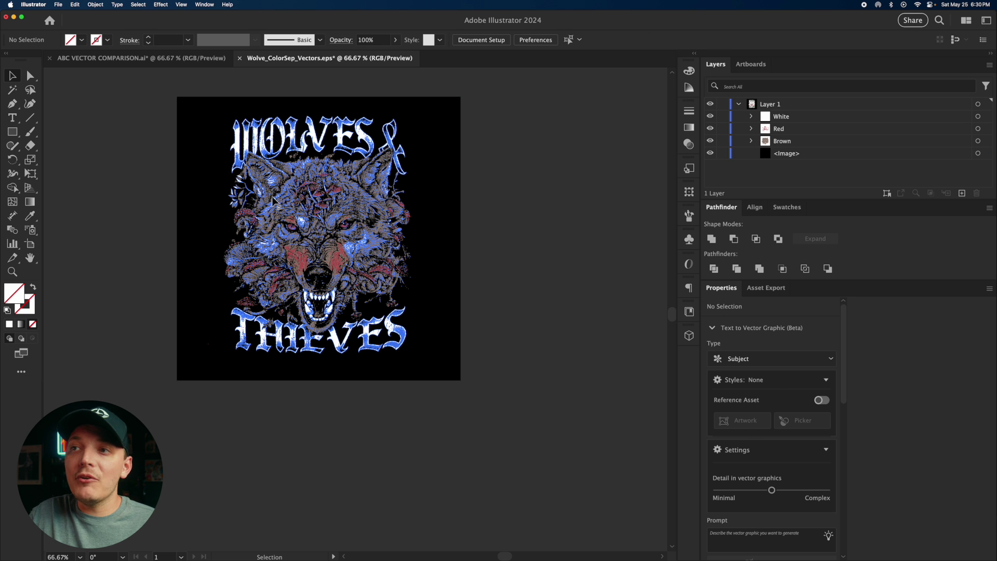
# - Zoom in and pan across the wolf's head to inspect the artwork
pyautogui.press('z')
pyautogui.click(283, 202)
pyautogui.moveTo(372, 256); pyautogui.dragTo(270, 255)
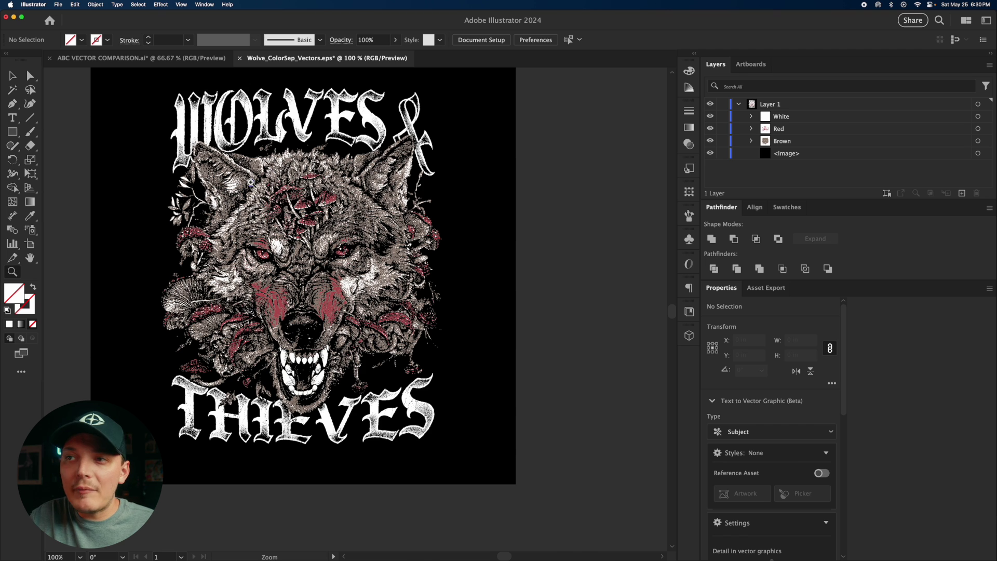
pyautogui.click(265, 199)
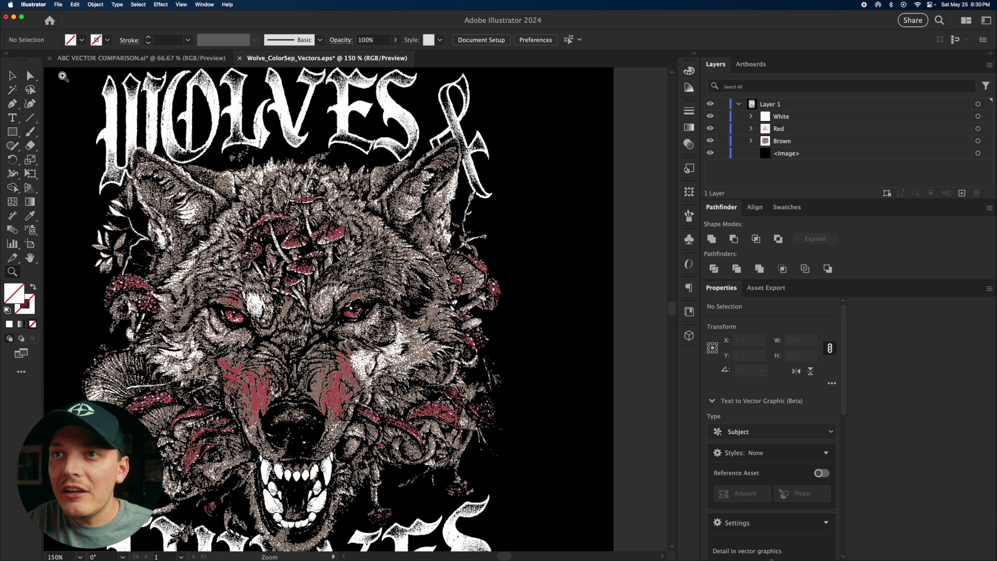
pyautogui.press('v')
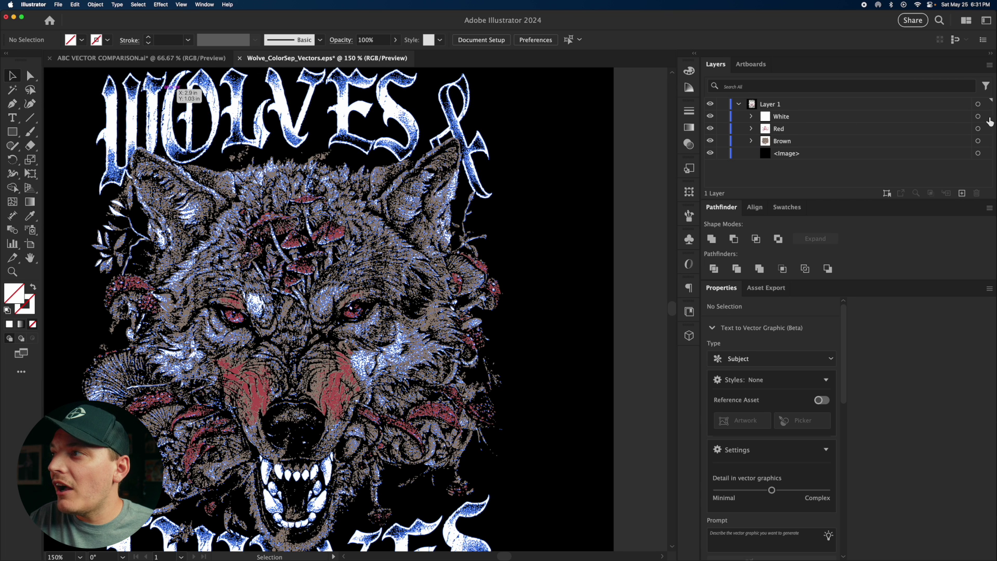
pyautogui.click(710, 116)
pyautogui.click(710, 129)
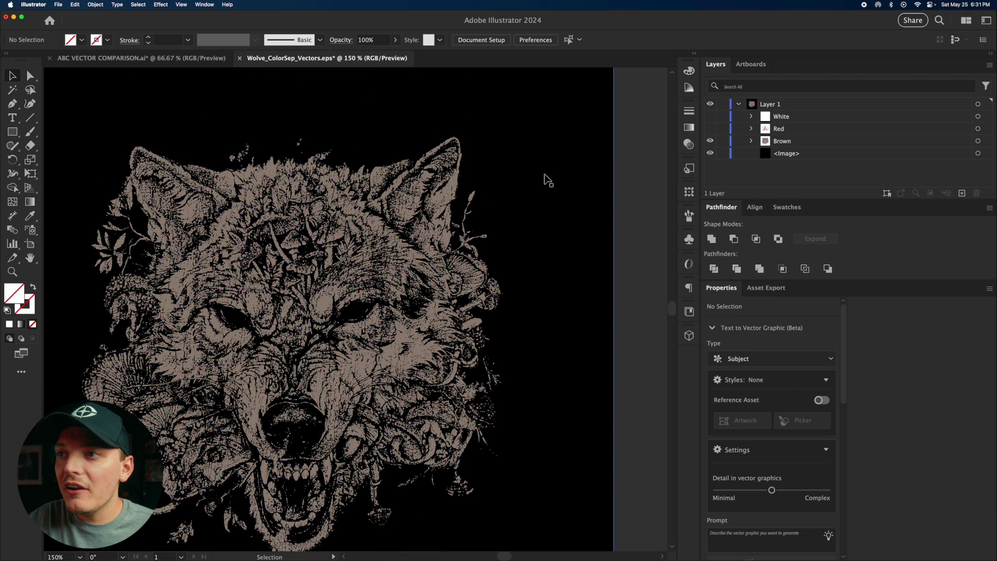
pyautogui.click(535, 197)
pyautogui.press('z')
pyautogui.click(296, 260)
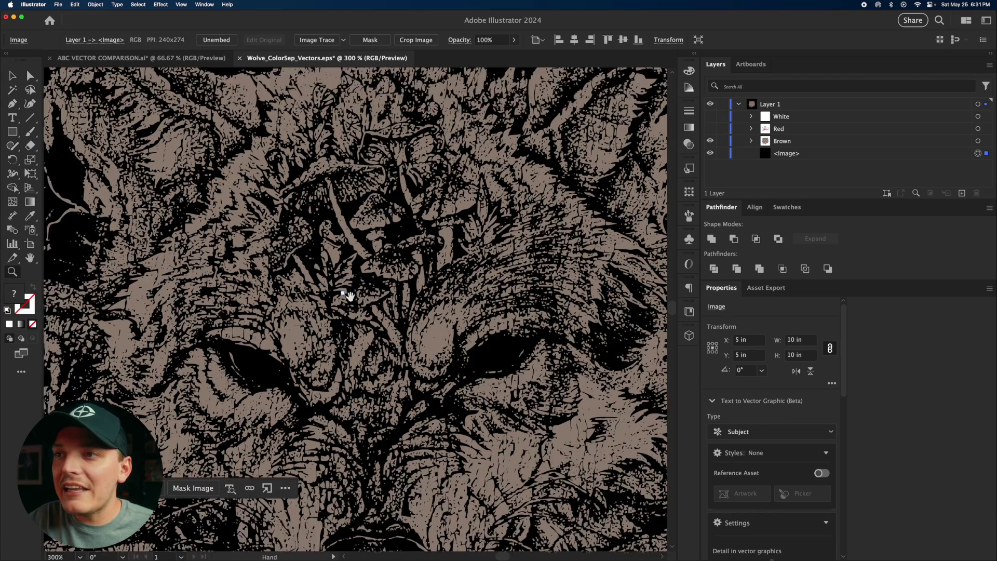
pyautogui.moveTo(350, 296); pyautogui.dragTo(340, 242)
pyautogui.click(710, 129)
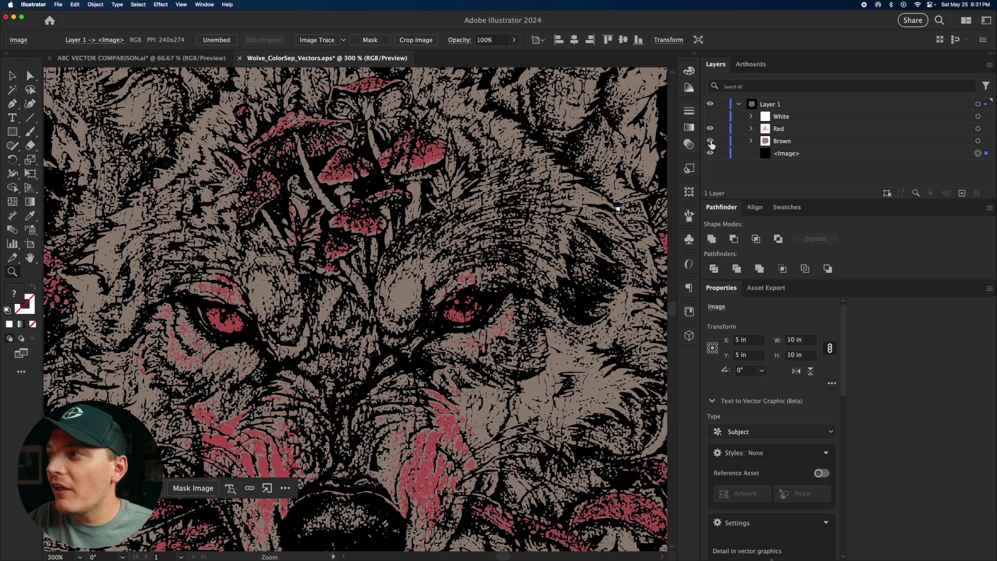
pyautogui.click(711, 141)
pyautogui.click(710, 140)
pyautogui.click(710, 128)
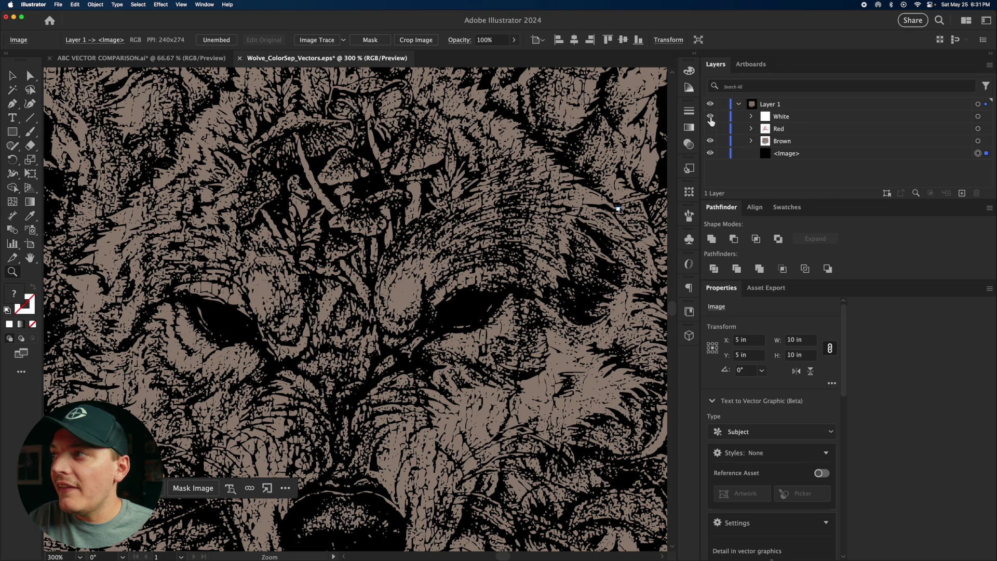
pyautogui.click(710, 115)
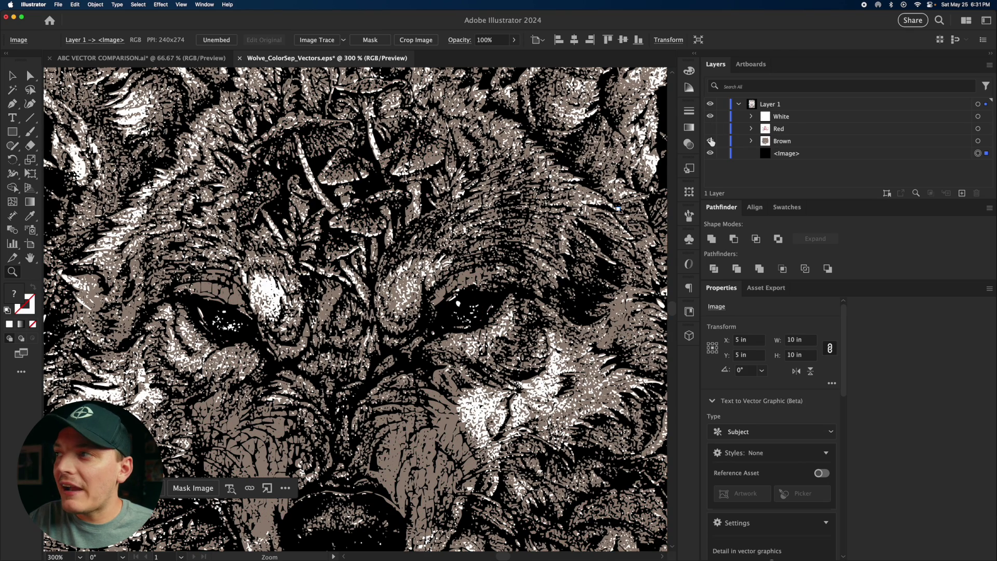
pyautogui.click(710, 141)
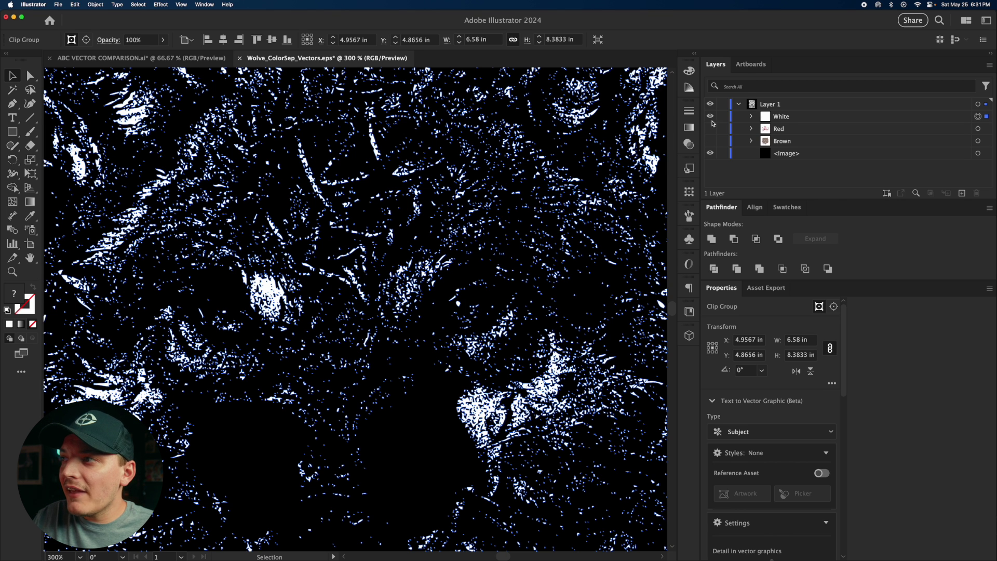
pyautogui.click(710, 129)
pyautogui.click(710, 140)
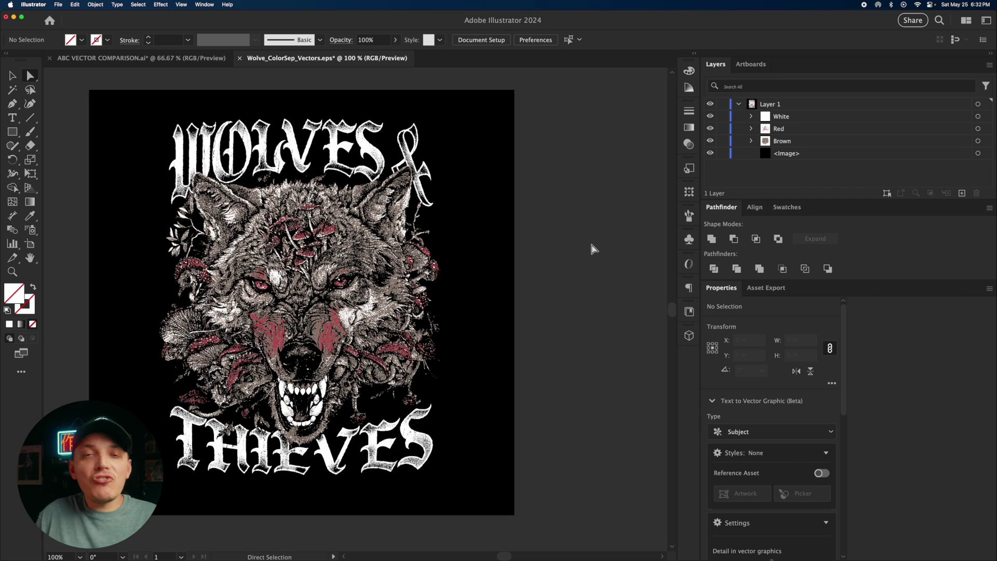